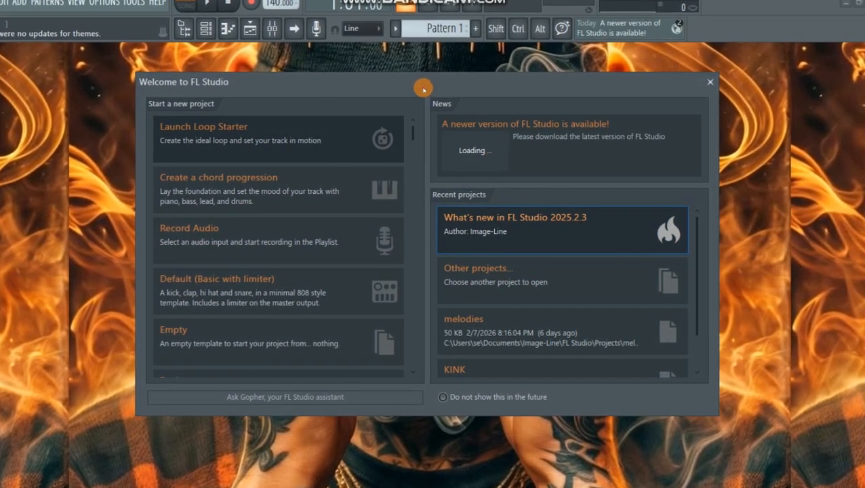
- Look through the new-project templates and the recent projects in the welcome window
drag(424, 88, 457, 86)
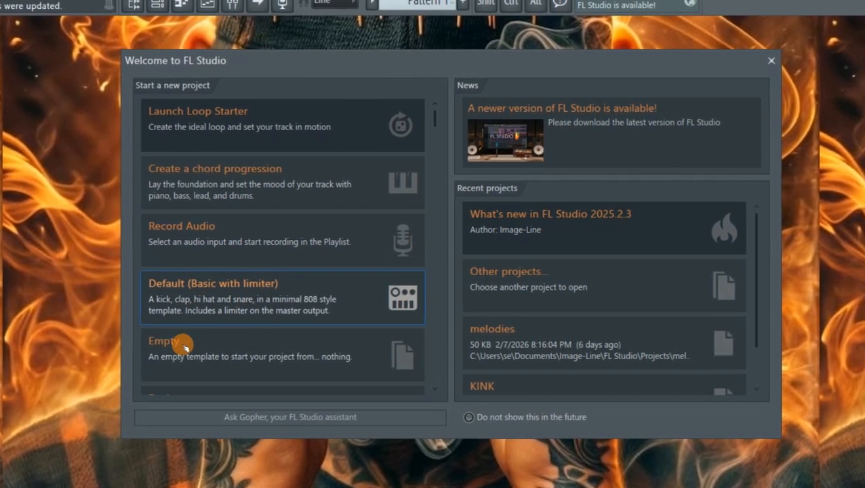
scroll(210, 362, down, 1)
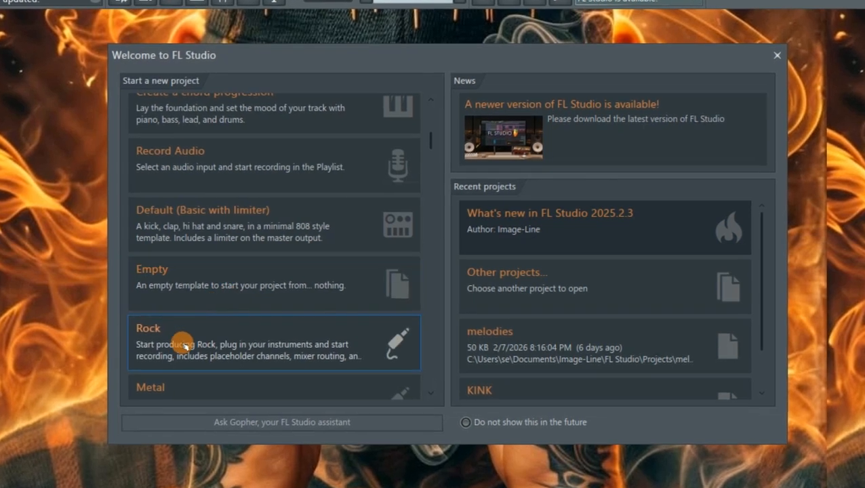
scroll(184, 346, down, 1)
scroll(231, 335, down, 2)
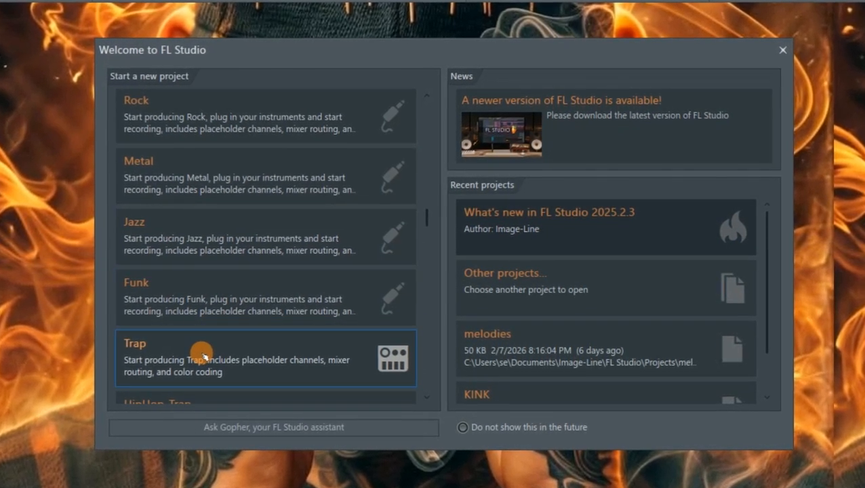
scroll(202, 354, down, 3)
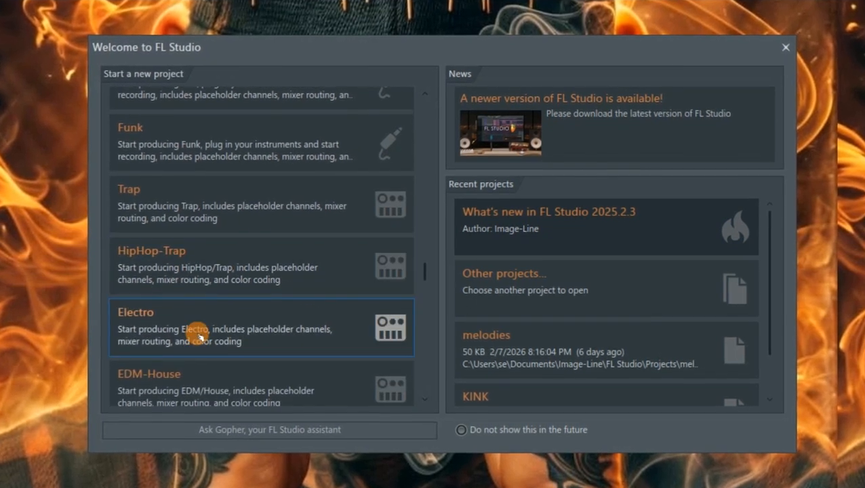
scroll(197, 334, down, 4)
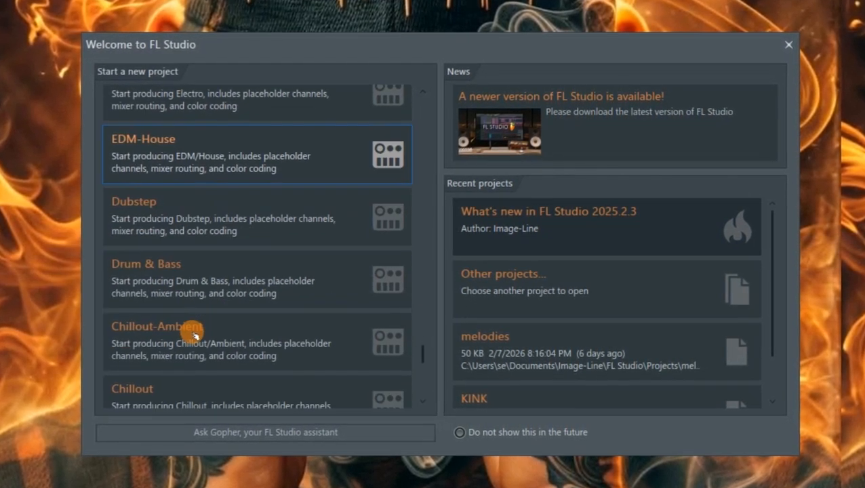
scroll(194, 336, down, 1)
scroll(191, 334, up, 4)
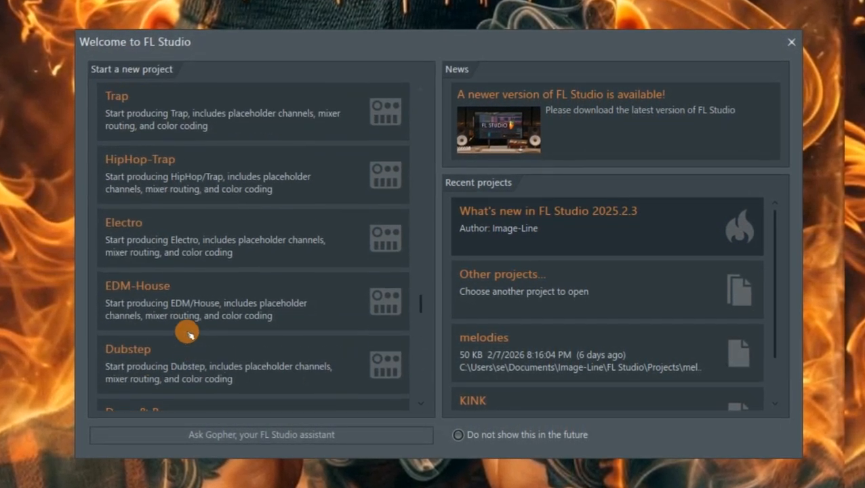
scroll(188, 335, up, 1)
scroll(186, 332, up, 1)
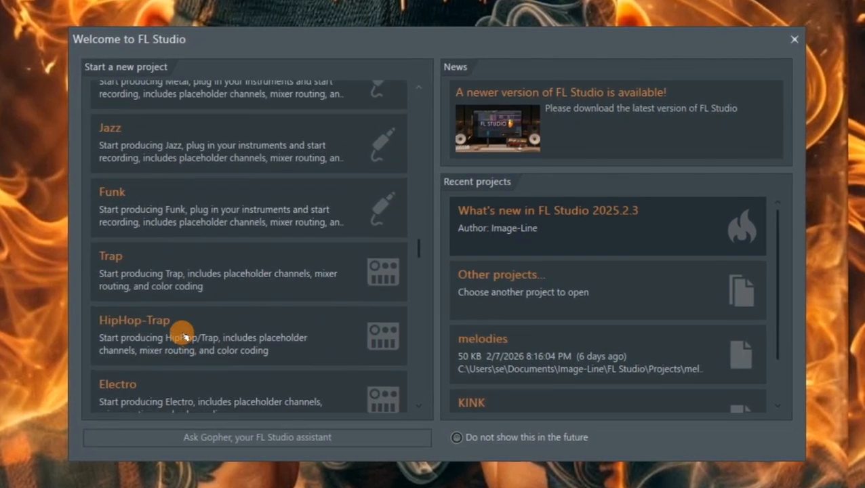
scroll(203, 346, up, 1)
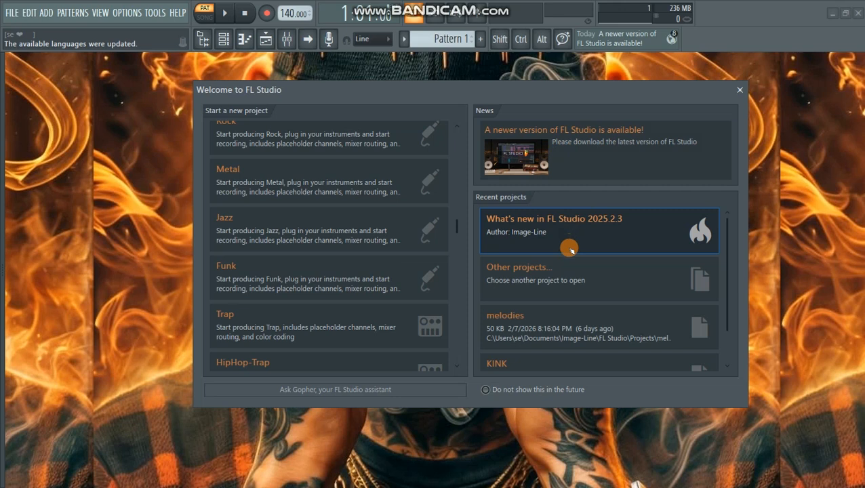
scroll(570, 250, down, 2)
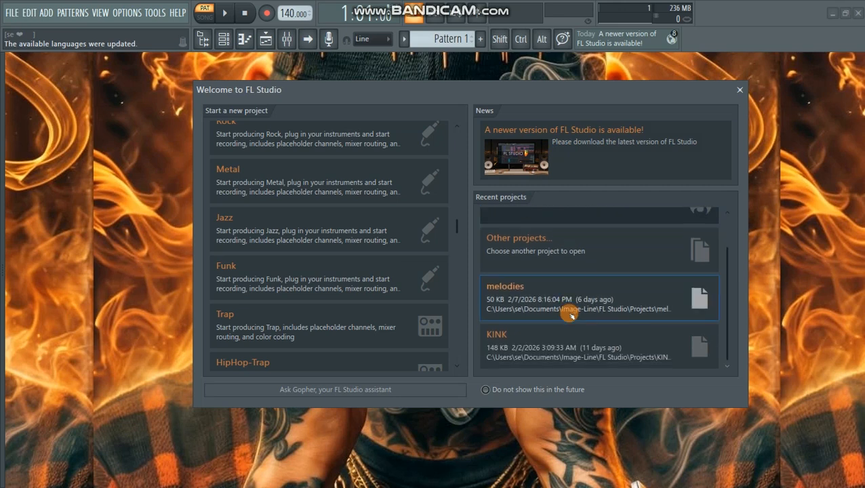
scroll(580, 311, up, 1)
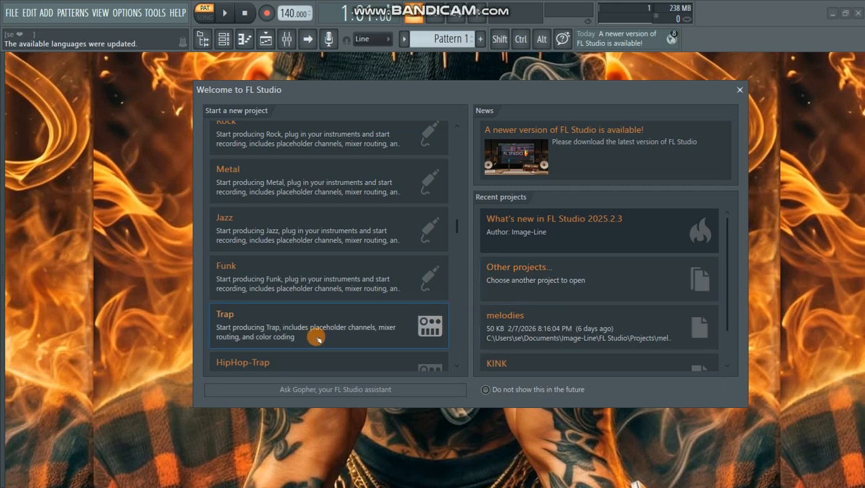
scroll(295, 309, up, 5)
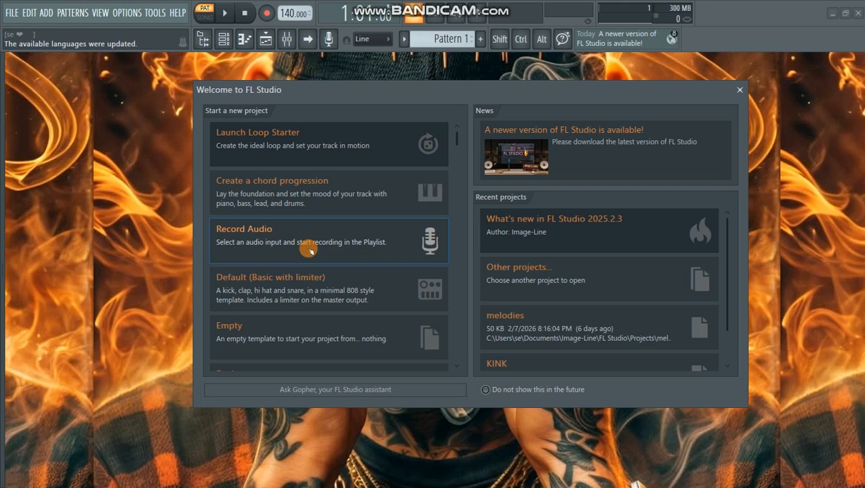
- Start a new project from the HipHop-Trap template and reposition the channel rack on the workspace
scroll(309, 251, down, 1)
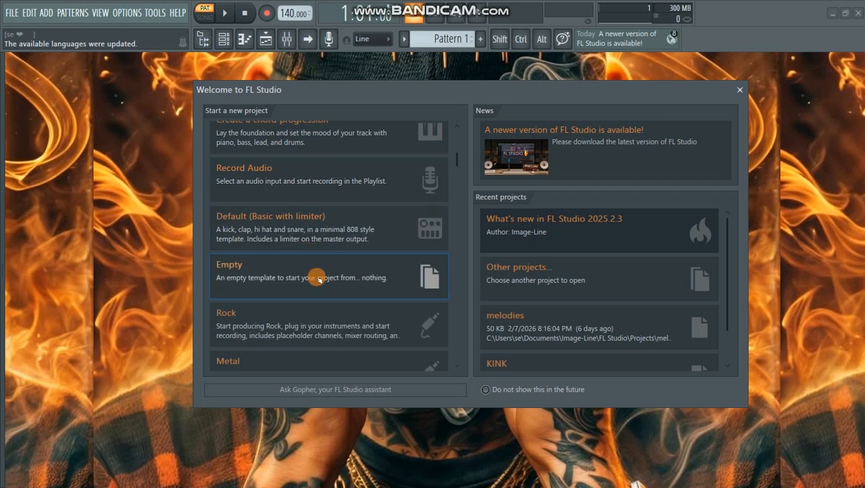
scroll(312, 292, down, 4)
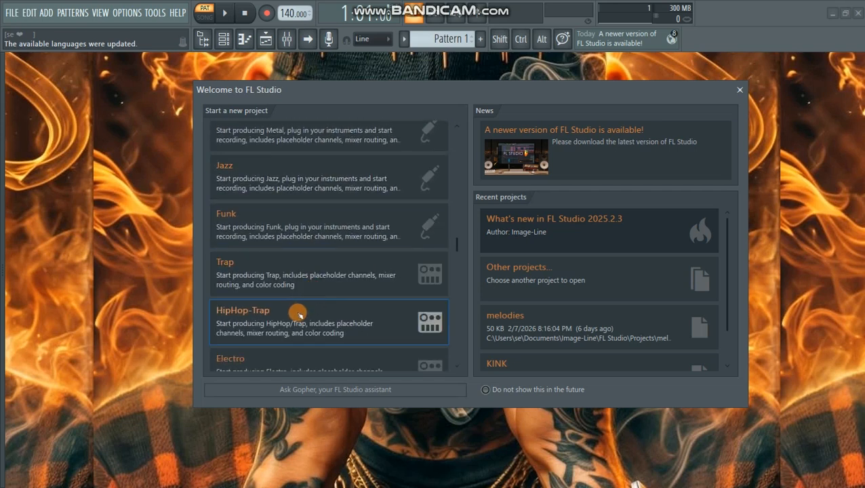
click(300, 315)
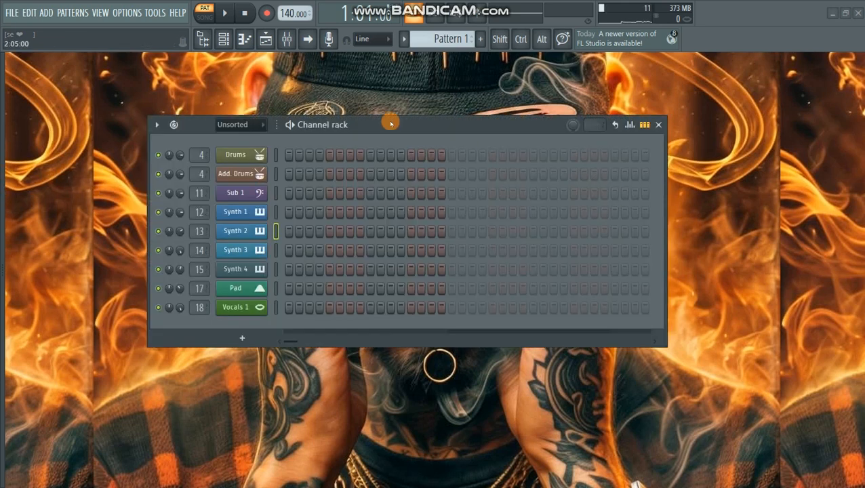
drag(390, 123, 417, 146)
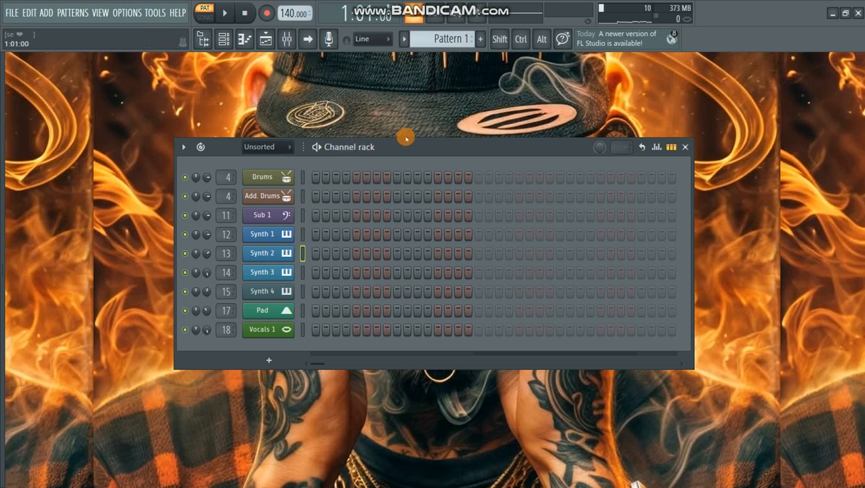
drag(404, 150, 418, 150)
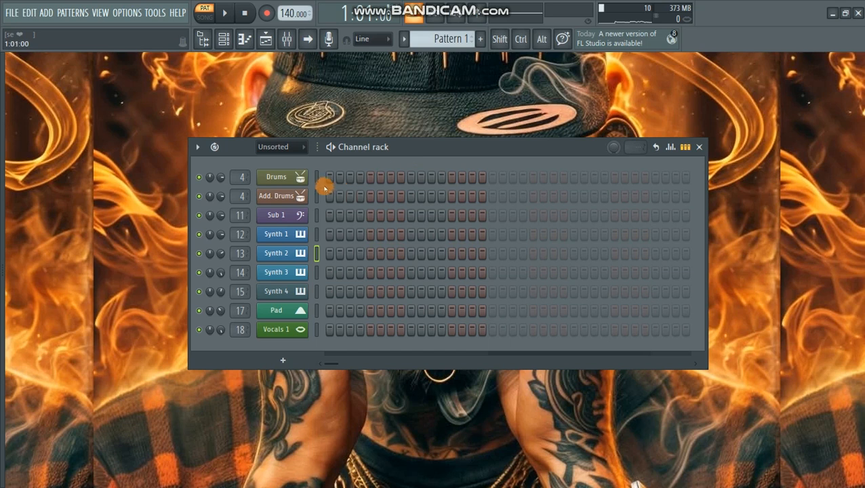
- Open the Drums channel's FPC instrument and audition its drum pads, including Crash, the toms, Conga, snares and Kick Drum
click(297, 179)
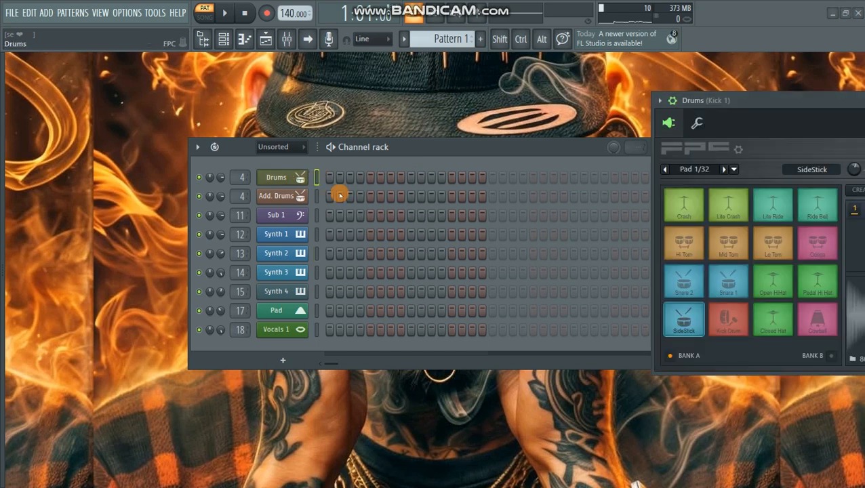
drag(753, 105, 559, 106)
click(502, 215)
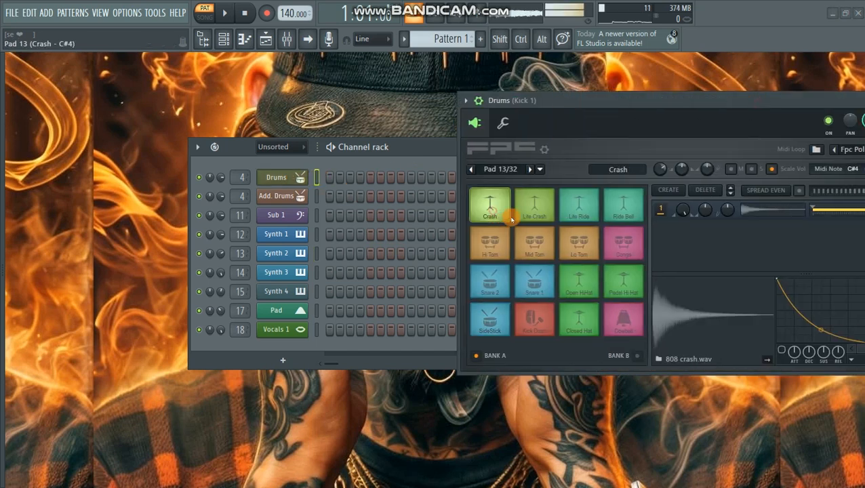
click(535, 242)
click(579, 279)
click(579, 242)
click(624, 242)
click(579, 279)
click(536, 281)
click(490, 281)
click(492, 318)
click(535, 318)
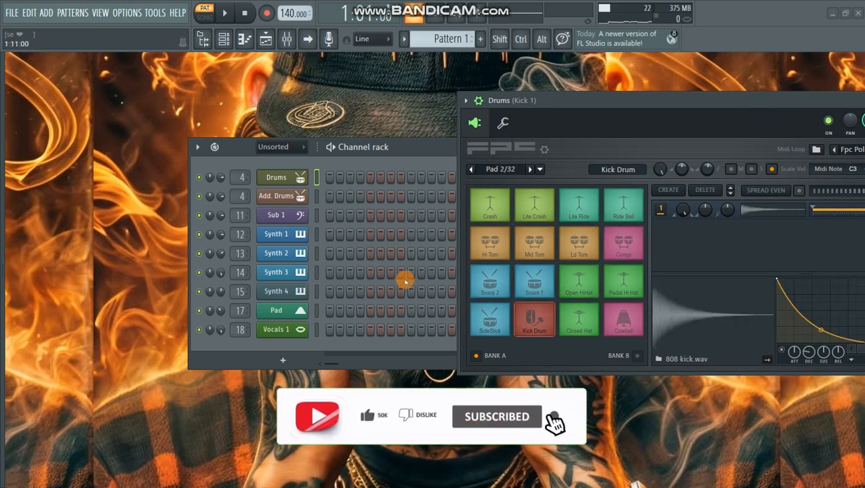
- Open the Drums channel in the piano roll and close its FPC instrument window
click(296, 178)
right_click(296, 177)
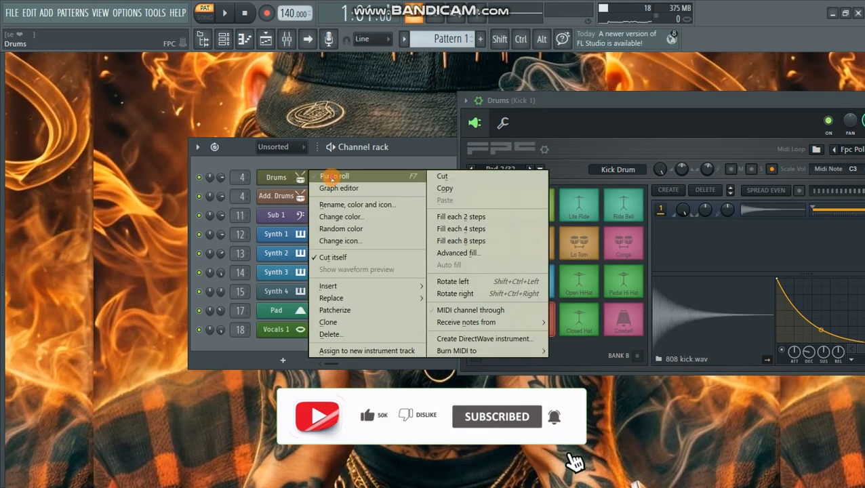
click(327, 173)
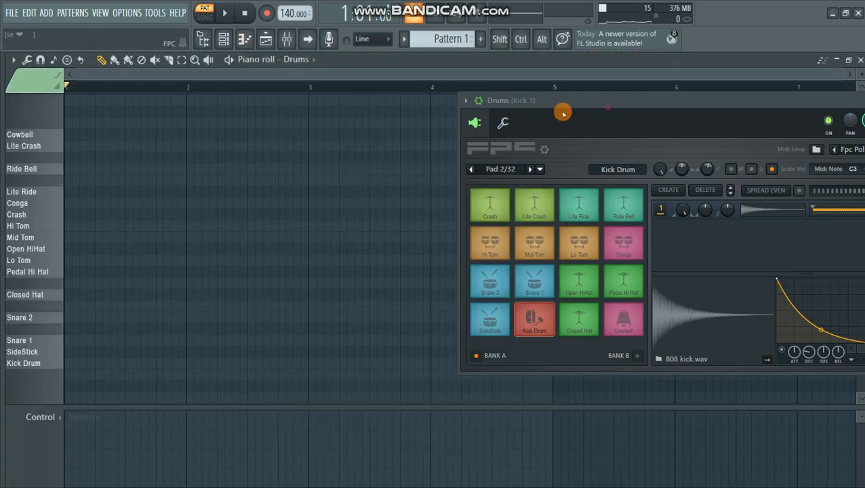
drag(562, 107, 386, 130)
click(783, 125)
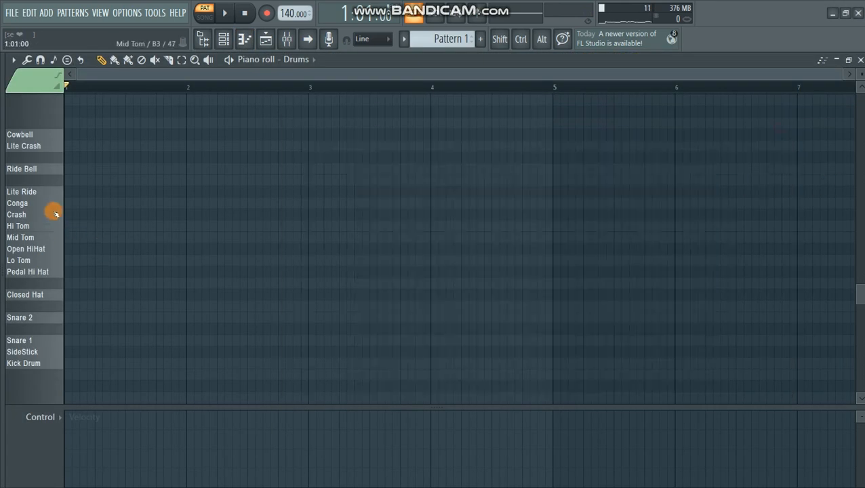
- Preview drum sounds and place Hi Tom, Lo Tom, Ride Bell and Conga notes across the first two bars of the Drums pattern
click(31, 190)
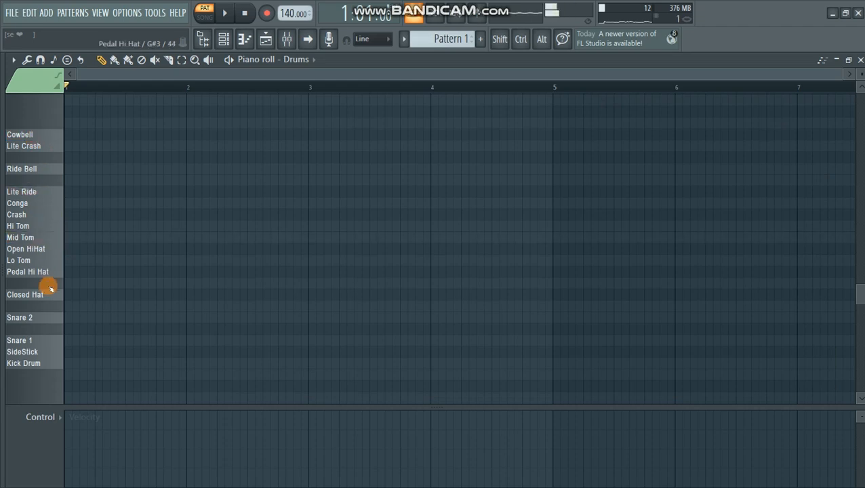
click(42, 249)
click(70, 226)
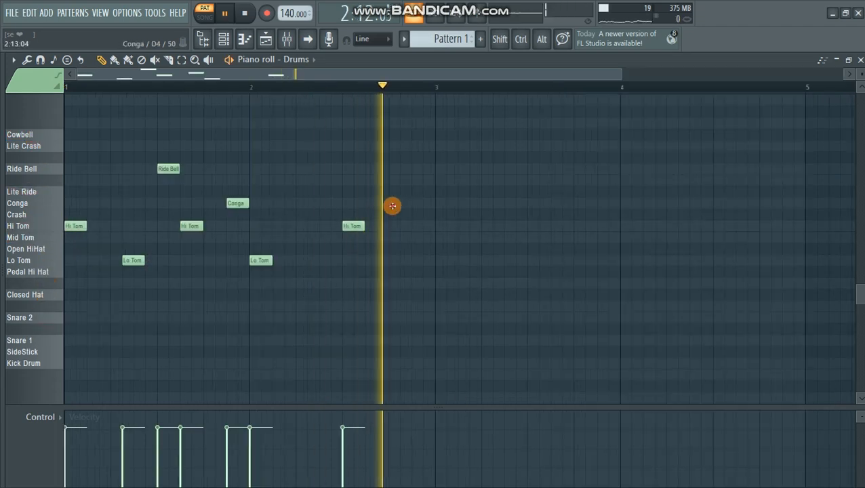
click(399, 203)
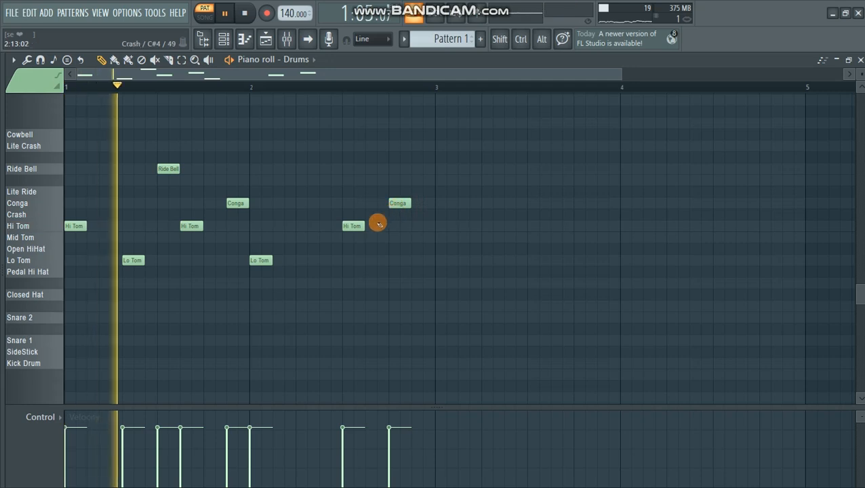
click(413, 260)
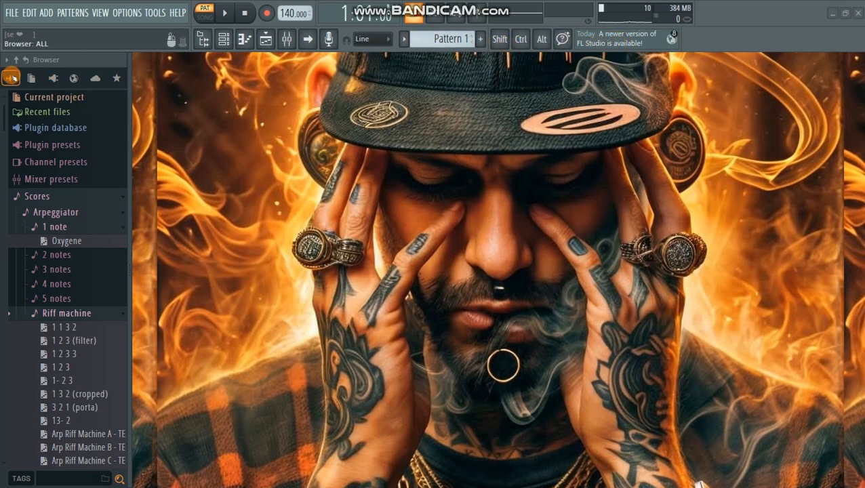
- Look through the browser's complete library, from the Scores presets to the Audio, Packs and user data folders
scroll(45, 217, down, 6)
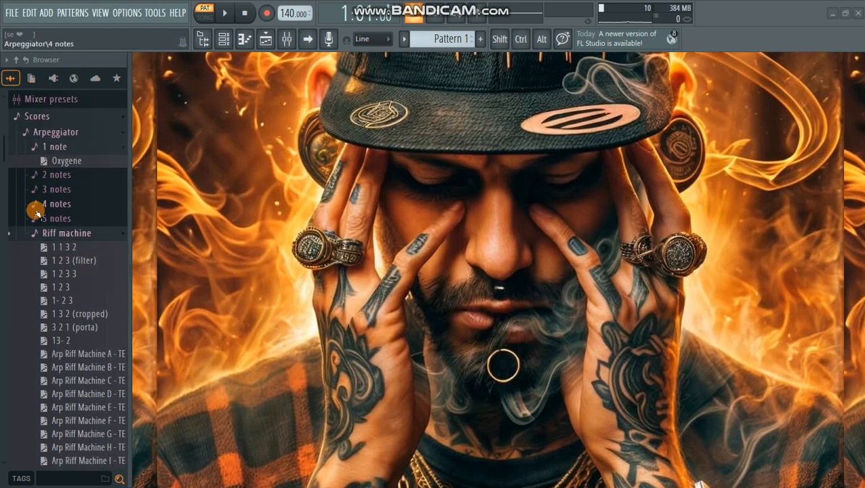
scroll(45, 221, down, 12)
scroll(45, 221, up, 14)
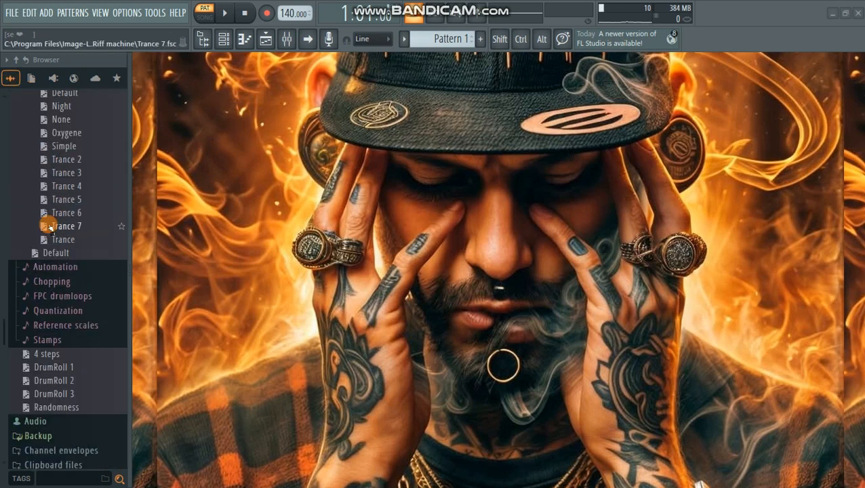
scroll(49, 223, up, 4)
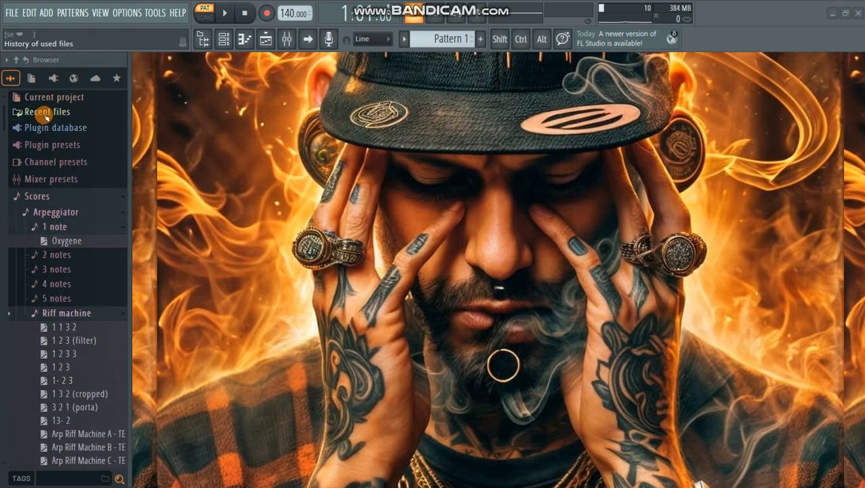
scroll(52, 165, down, 15)
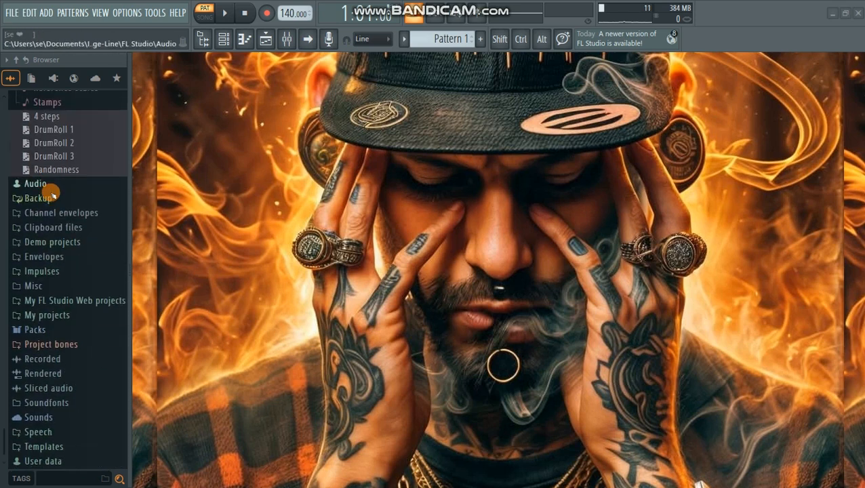
scroll(51, 326, down, 1)
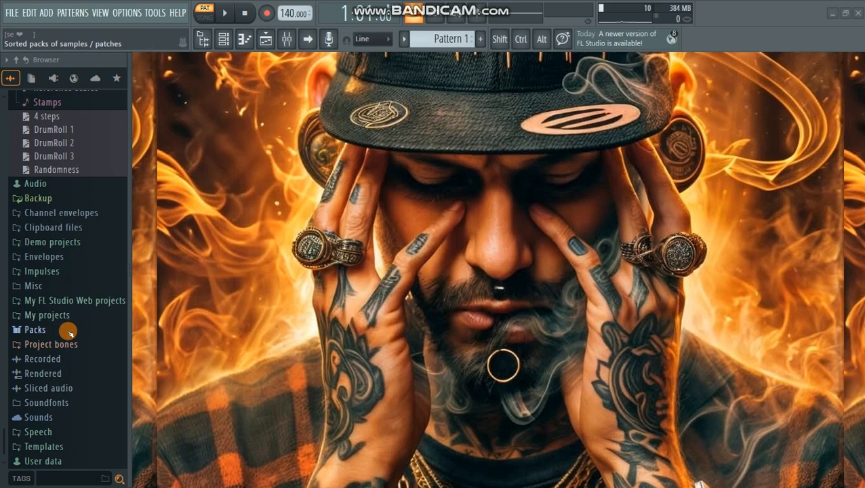
scroll(70, 321, up, 5)
scroll(70, 322, up, 20)
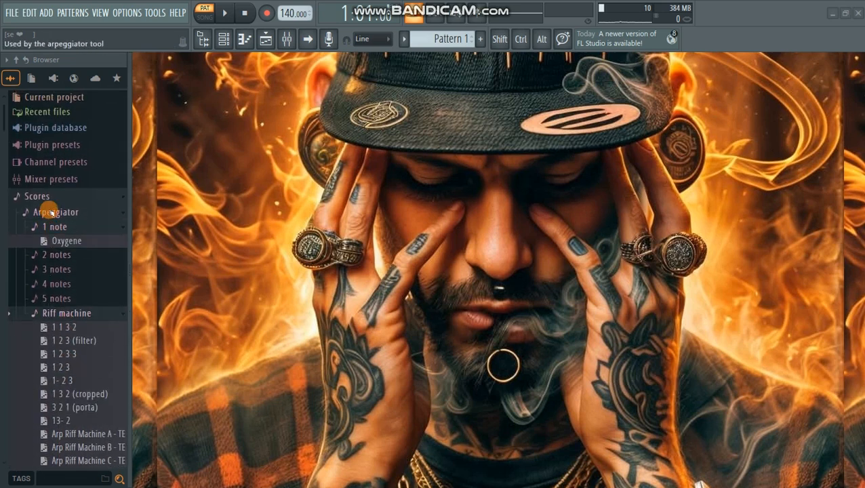
- Browse the effects in the plugin database, expanding the Fx-Delay, Fx-Pitch Shift and Fx-u-he categories
click(34, 78)
click(52, 80)
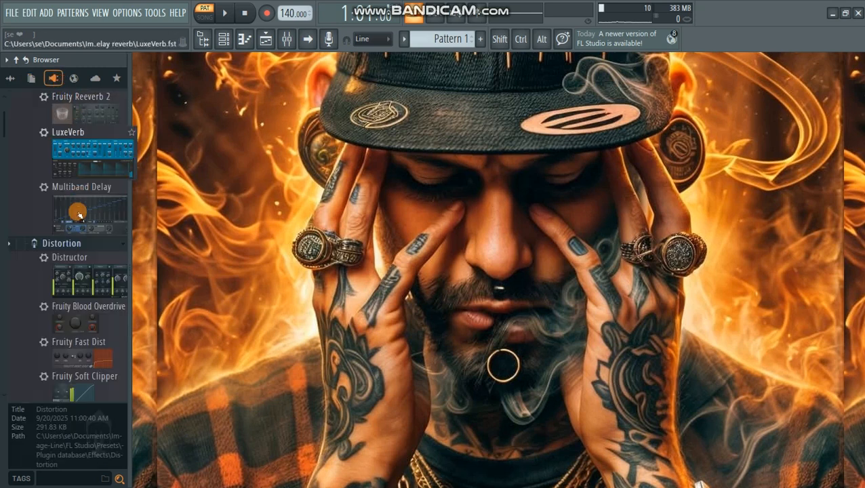
scroll(79, 240, down, 10)
click(70, 233)
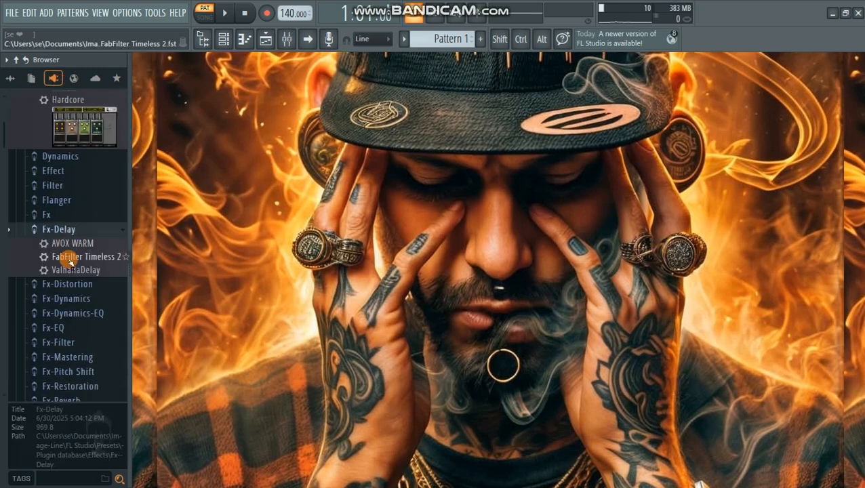
scroll(66, 248, down, 5)
click(67, 212)
scroll(63, 255, down, 3)
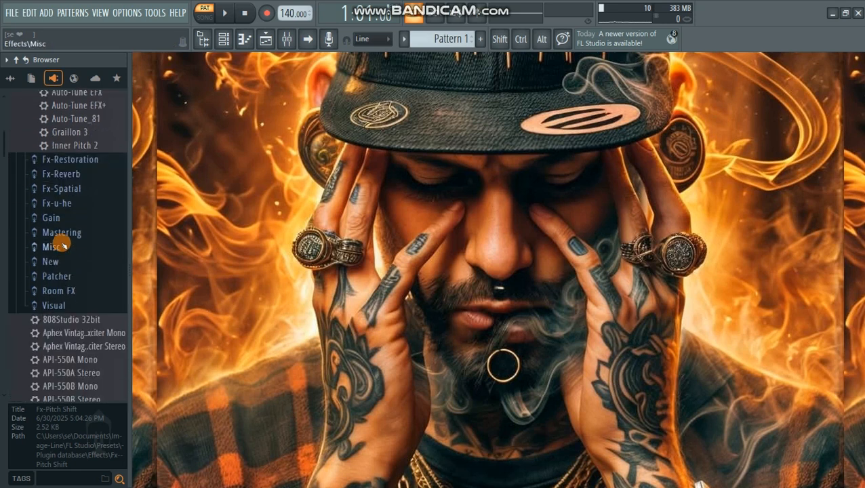
click(57, 199)
scroll(60, 244, down, 4)
scroll(61, 231, down, 7)
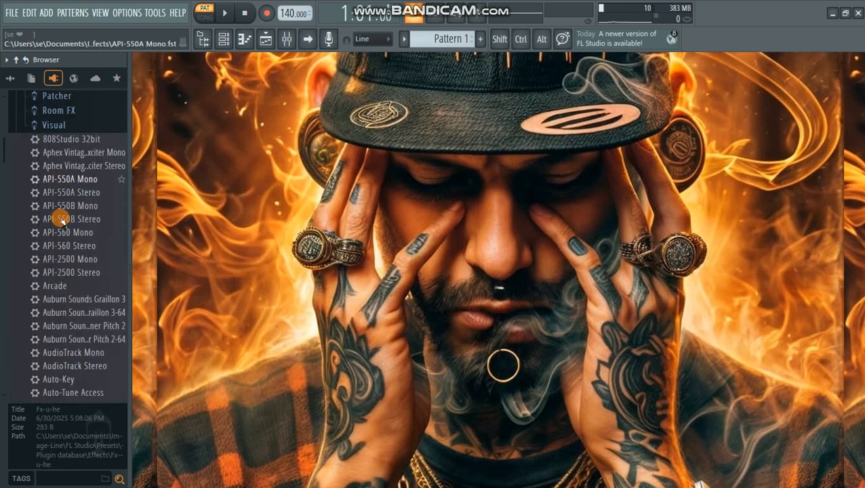
- Look through the instrument packs in the browser's presets section, widening the browser to read their descriptions
click(74, 80)
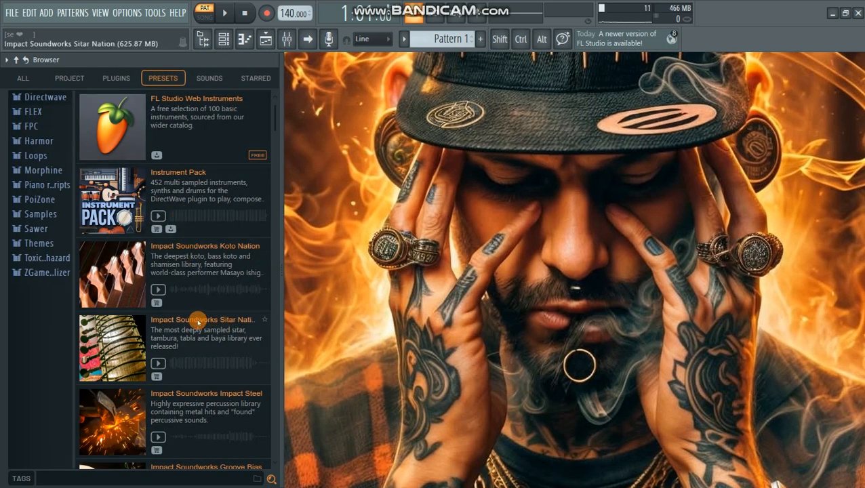
drag(279, 251, 446, 267)
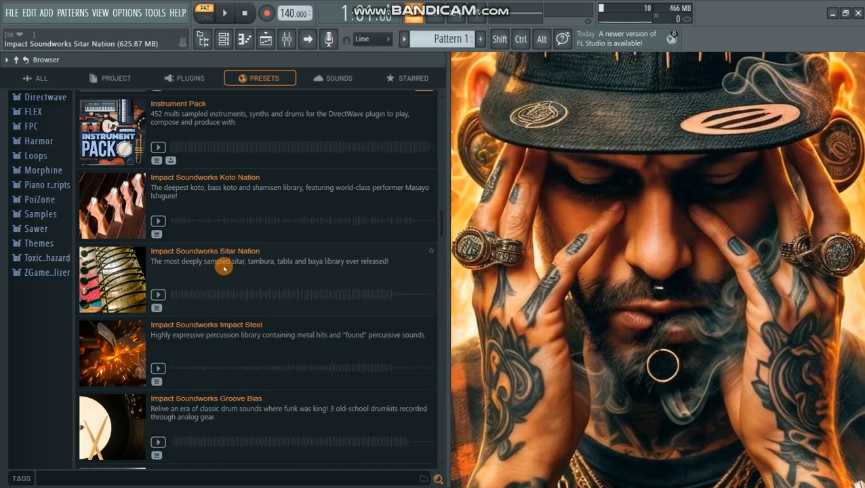
scroll(234, 303, down, 1)
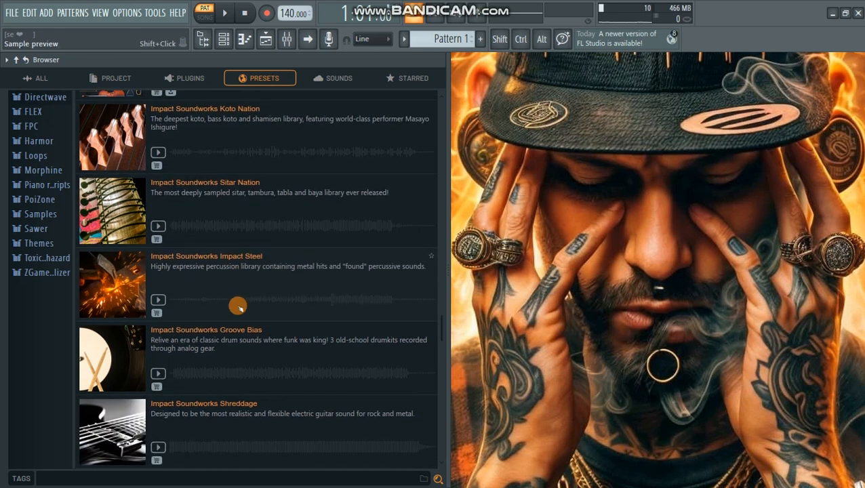
- Preview the demo of the Impact Soundworks Groove Bias pack, stop it and look over the neighbouring packs
click(160, 302)
click(219, 377)
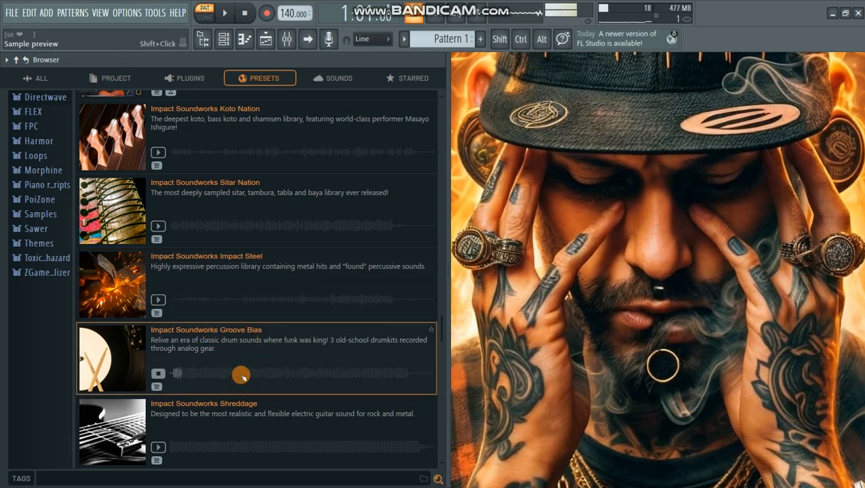
scroll(240, 375, down, 1)
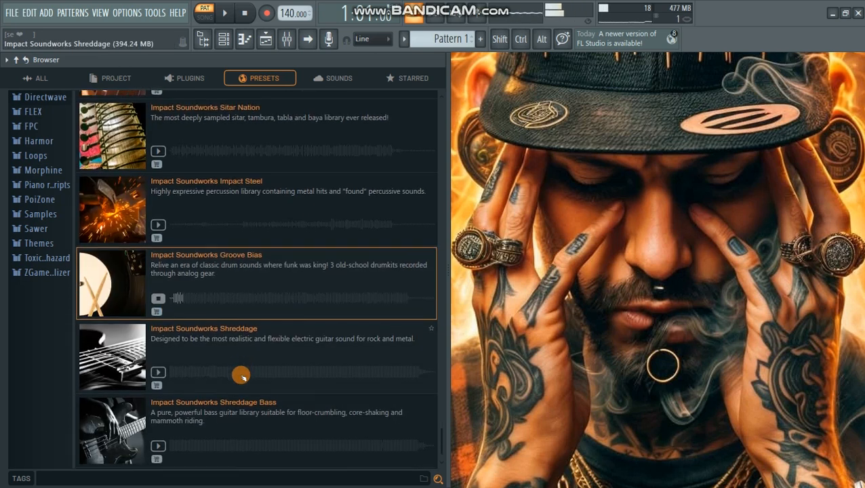
click(159, 300)
scroll(207, 406, up, 1)
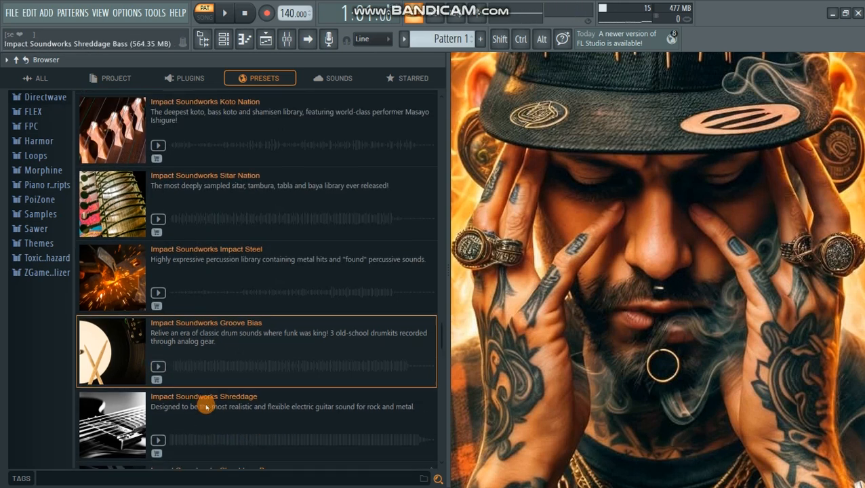
scroll(207, 407, up, 2)
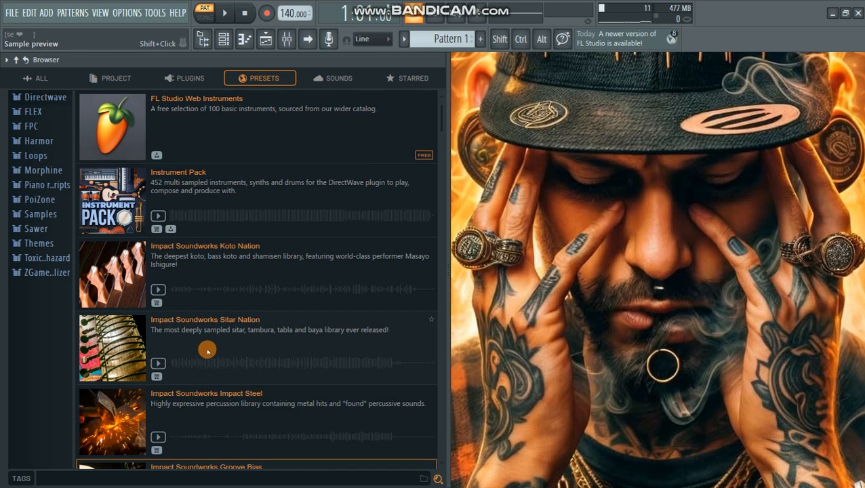
- Look through the browser's online sounds in a widened view, from the featured and top charting packs to the trending samples
click(329, 79)
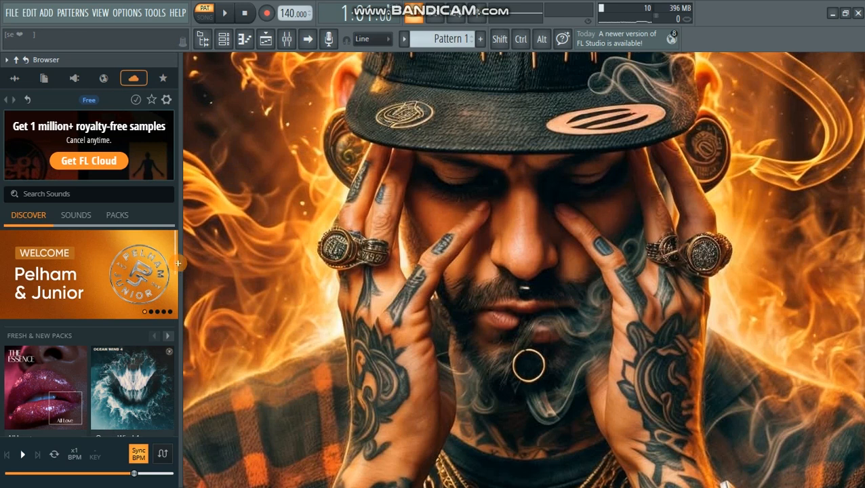
drag(181, 267, 249, 266)
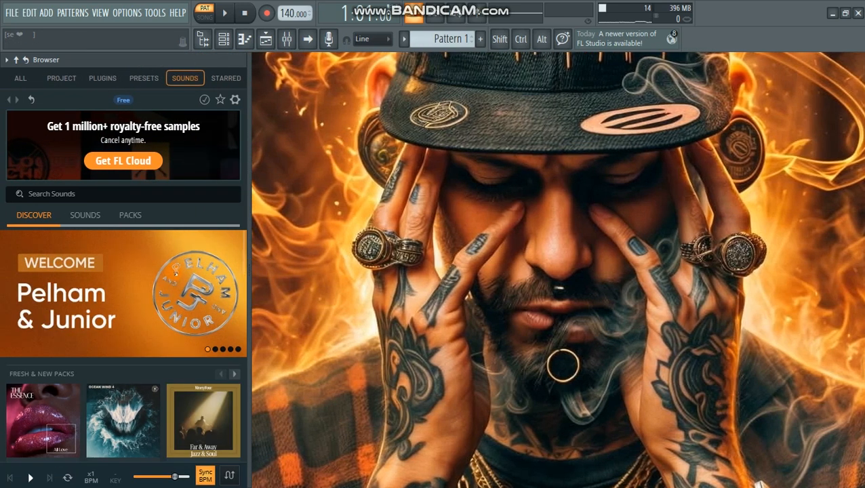
scroll(143, 273, down, 5)
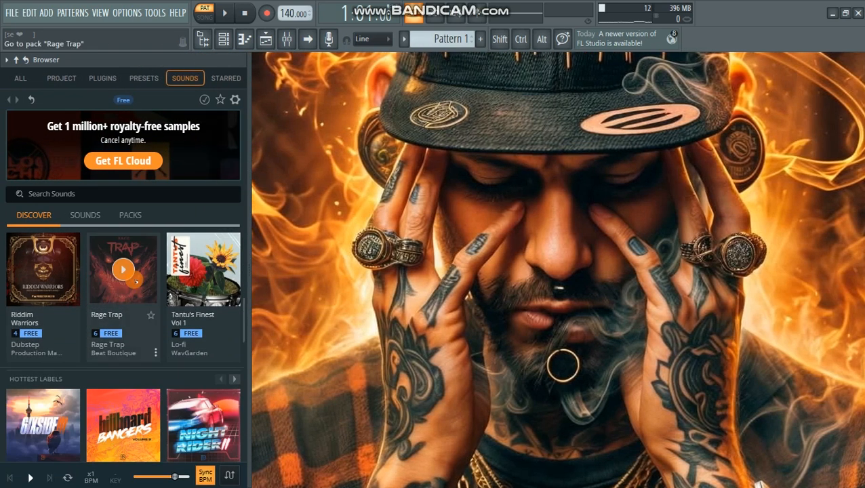
scroll(135, 283, down, 6)
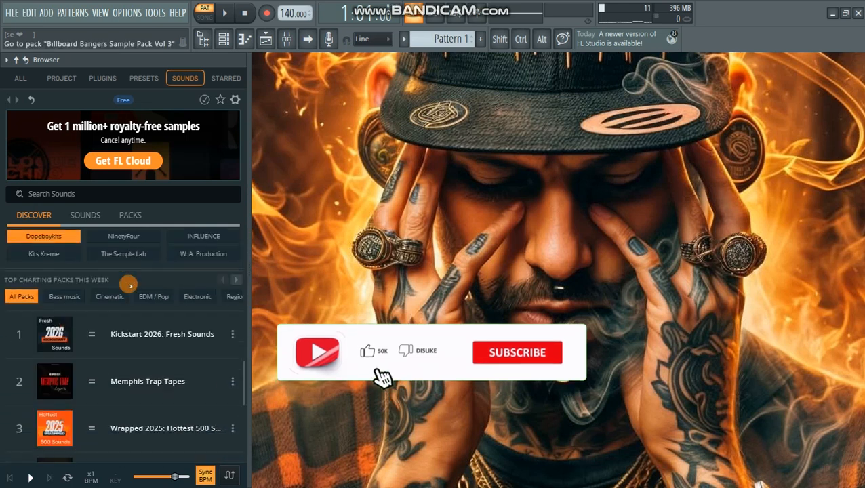
scroll(128, 292, down, 2)
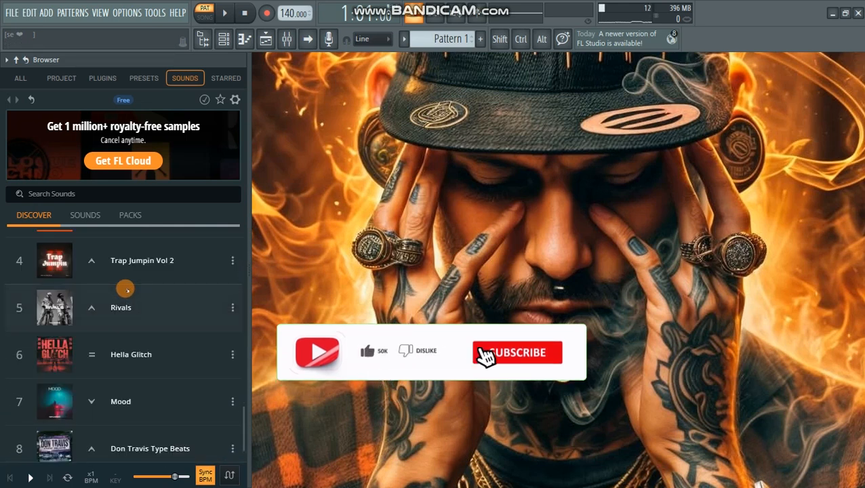
scroll(124, 312, down, 2)
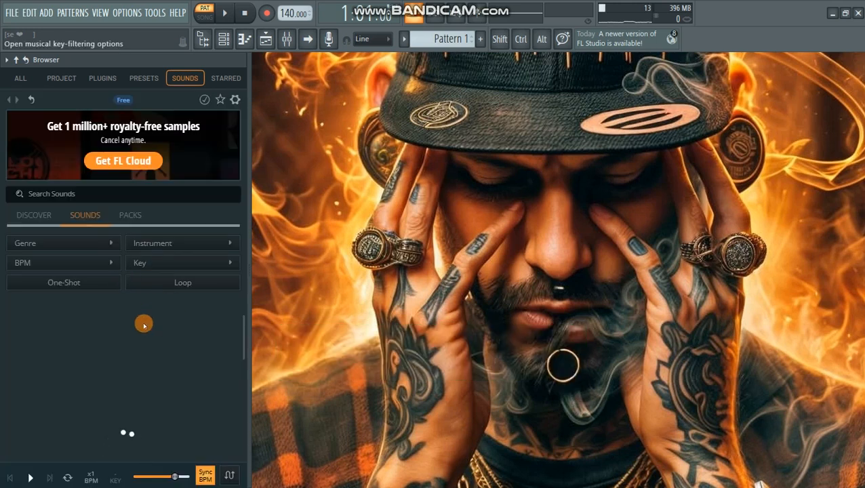
scroll(114, 327, down, 3)
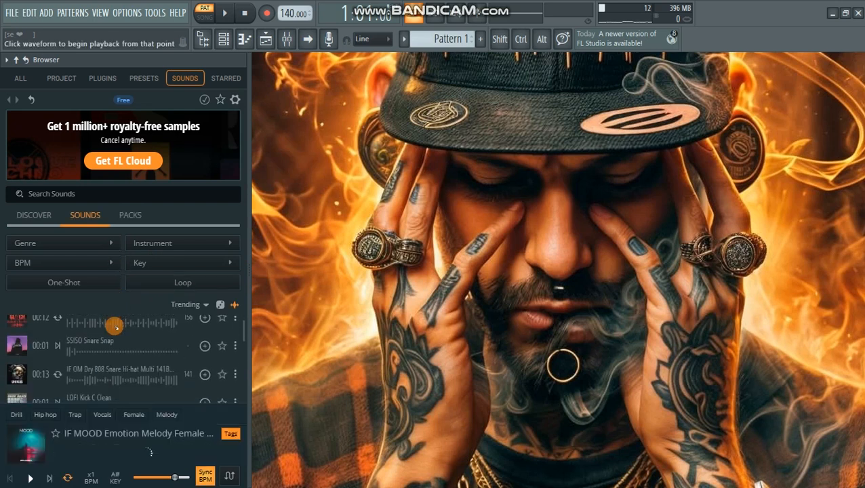
- Preview the trending samples SSISO Snare Snap, MIGHTY 808 Bass Clean C and 808Sacntum GodlikeLoops Crash Riser
click(60, 347)
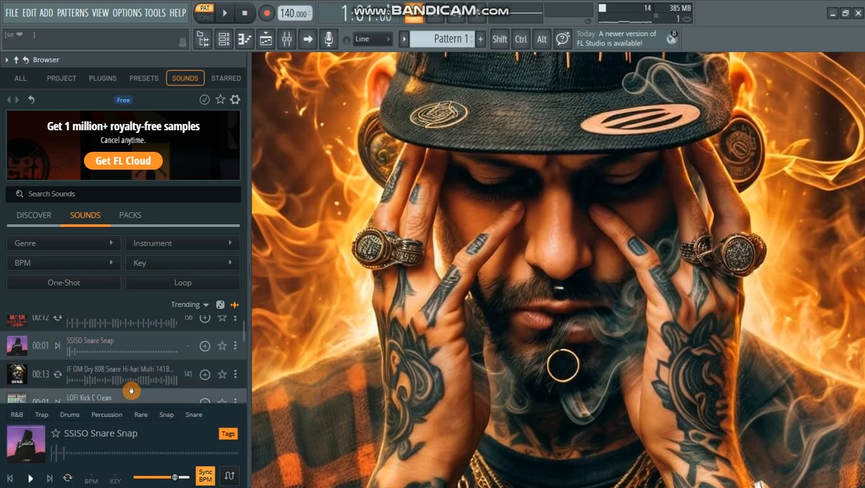
scroll(102, 370, down, 2)
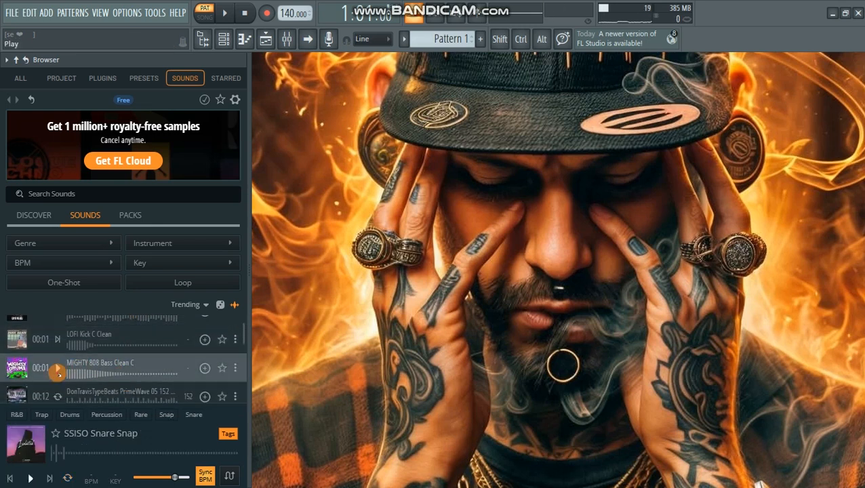
click(58, 368)
scroll(143, 381, down, 3)
click(58, 356)
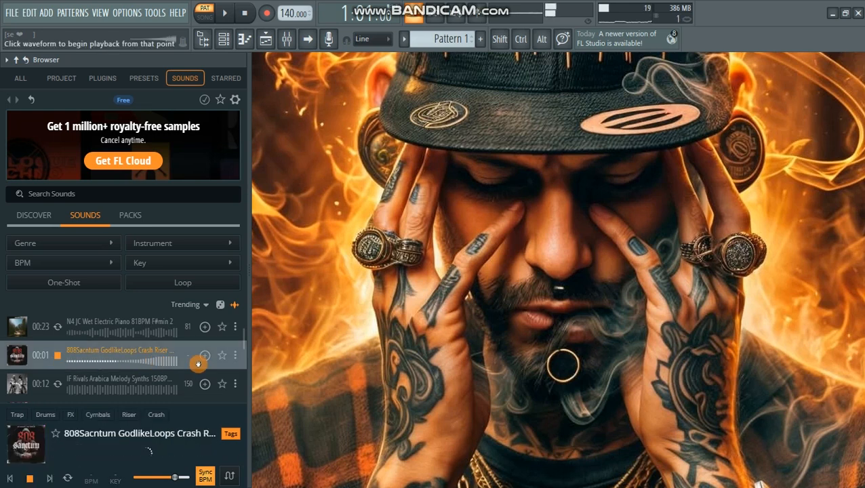
- Try to add the IF Rivals Arabica Melody Synths loop, view the FL Cloud subscription plans and close them
scroll(187, 367, down, 2)
click(235, 321)
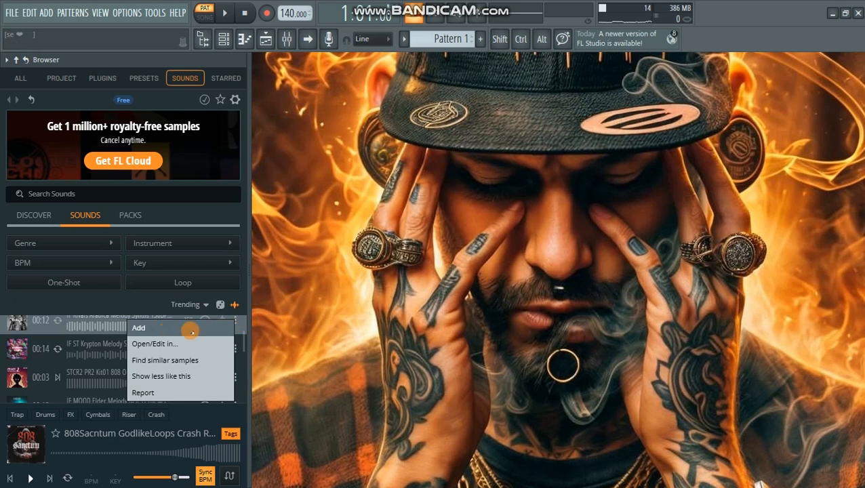
click(163, 329)
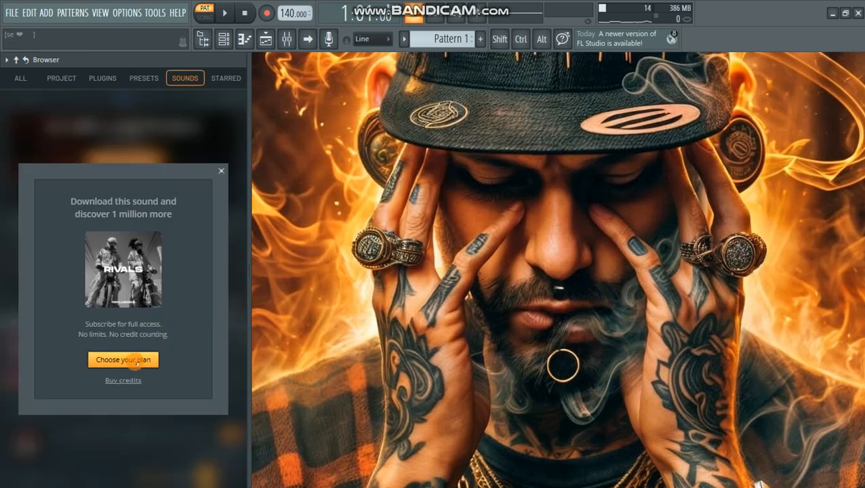
click(135, 362)
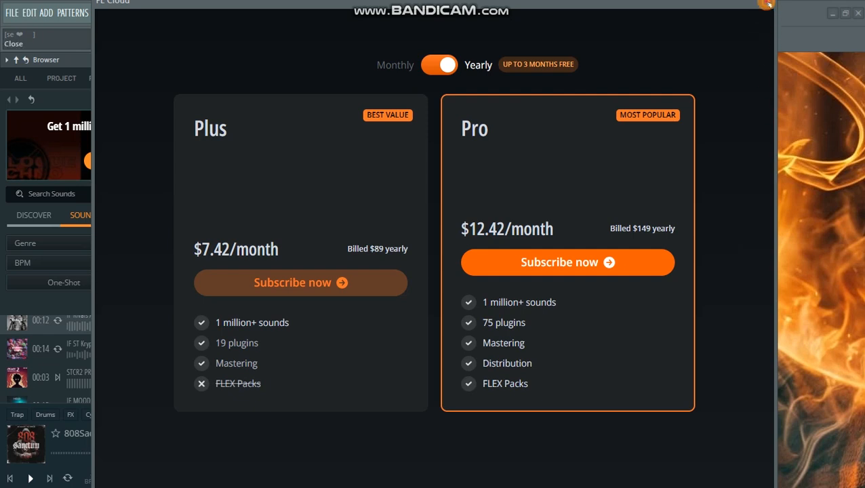
click(769, 4)
- Preview the starred loops DRUM LOOP 14 and Wozza Drum Loop 5 in a widened browser, and narrow the browser again
drag(250, 294, 168, 271)
drag(164, 194, 259, 108)
click(250, 80)
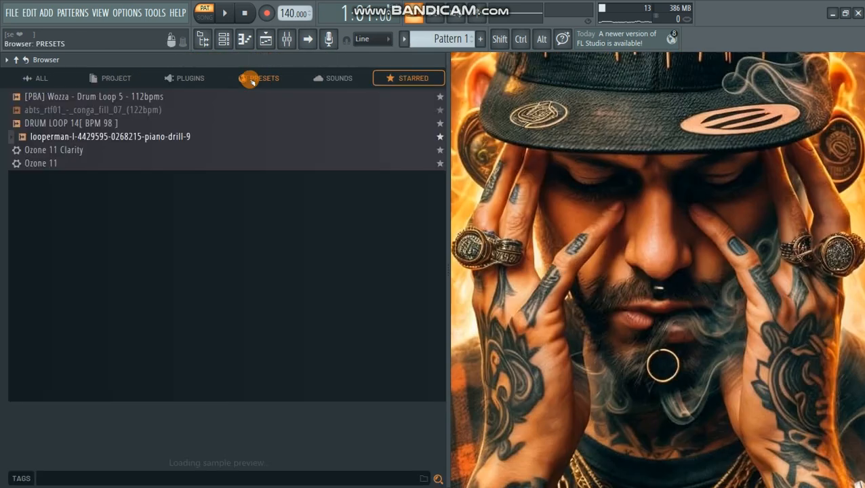
click(58, 123)
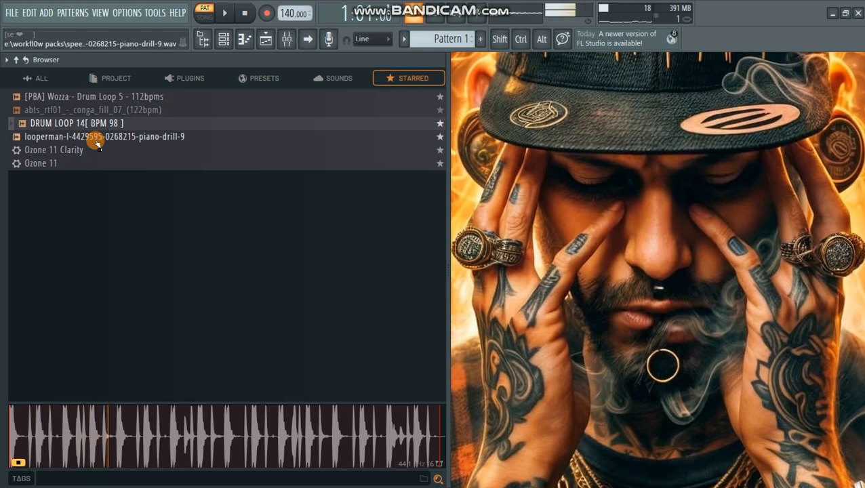
click(83, 97)
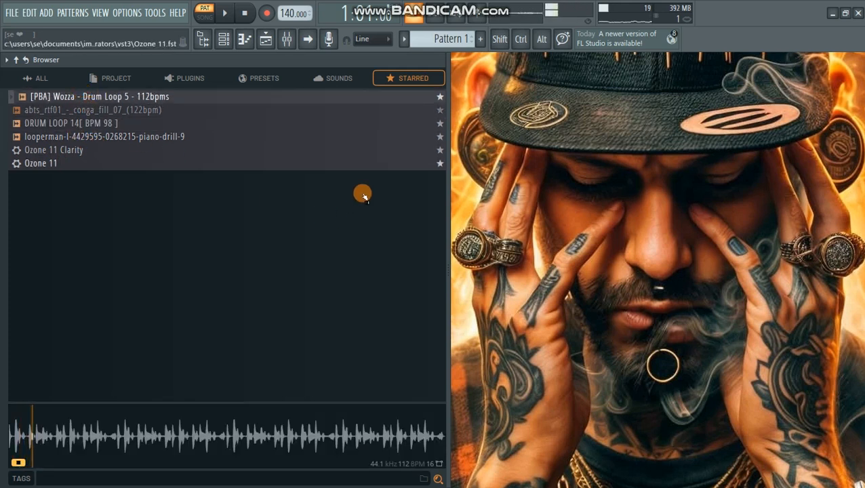
drag(447, 213, 120, 225)
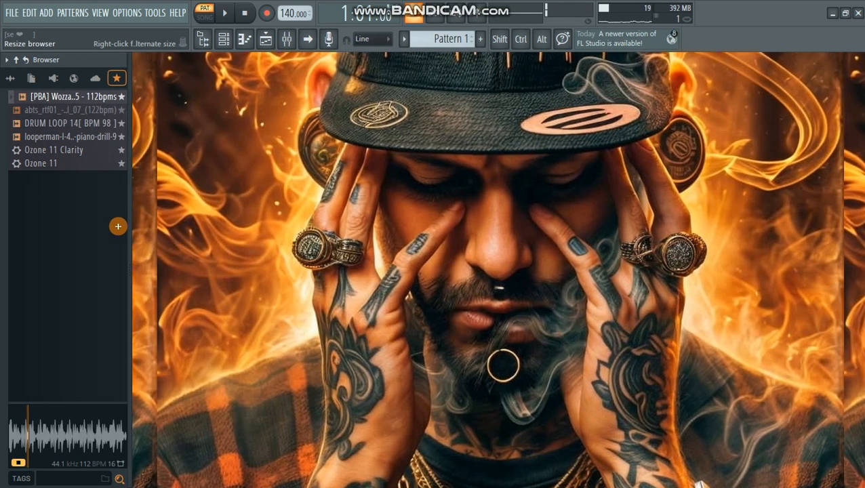
key(space)
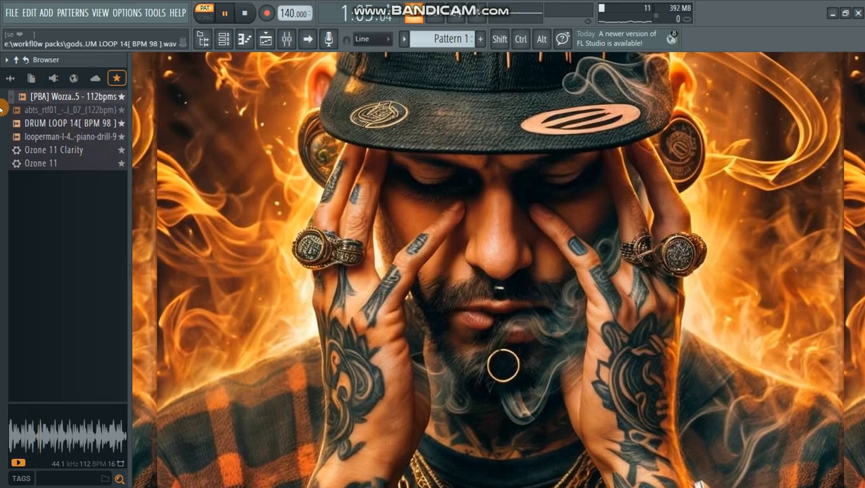
- Start a new project from the Empty template
click(12, 13)
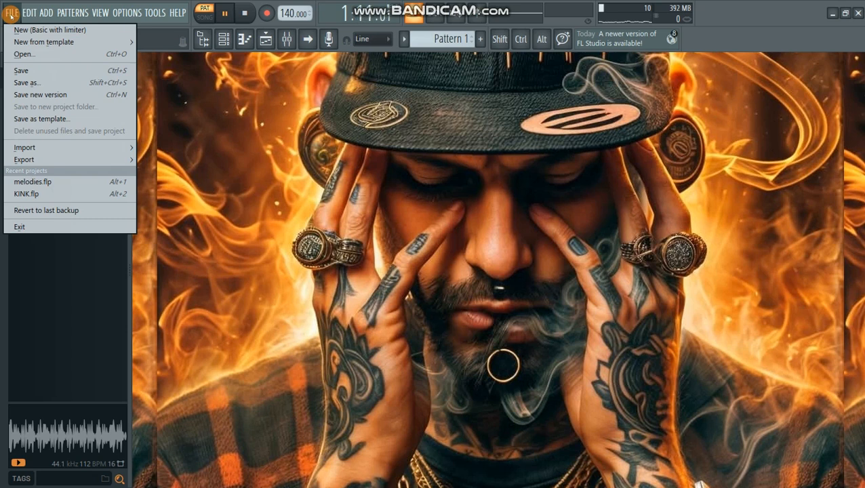
mouse_move(32, 43)
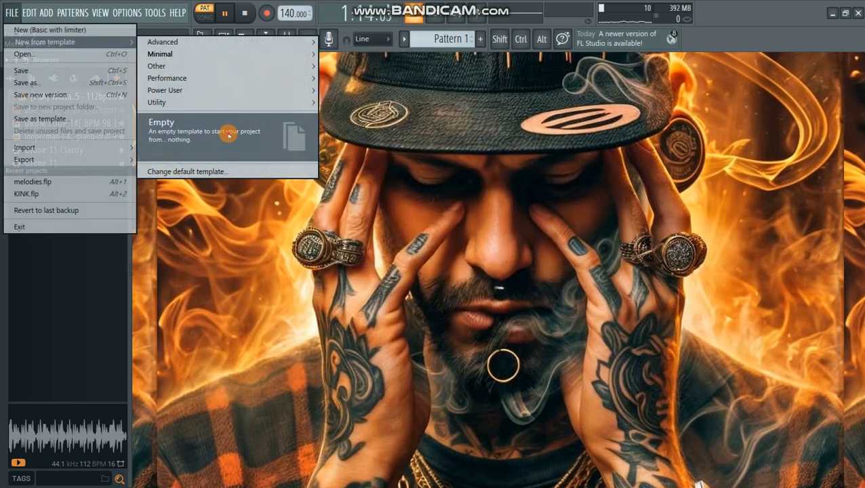
click(251, 135)
click(449, 285)
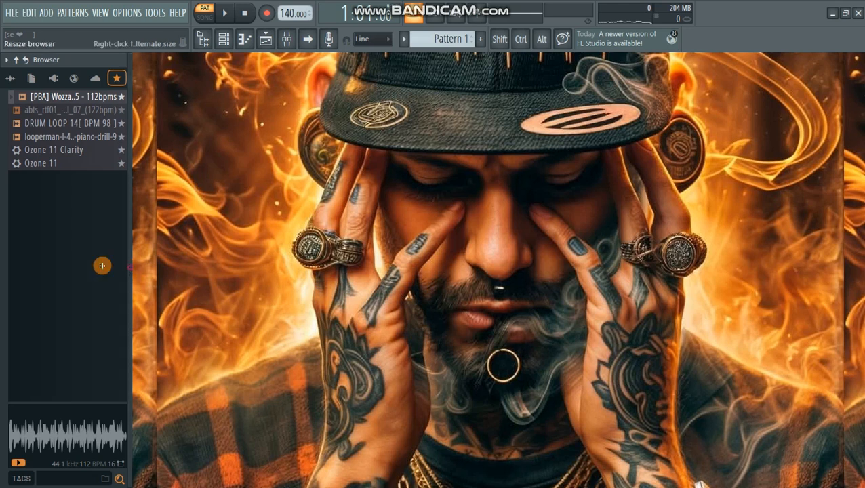
- Collapse the browser out of view and open the channel rack, placing it in the upper middle of the workspace
drag(130, 268, 7, 264)
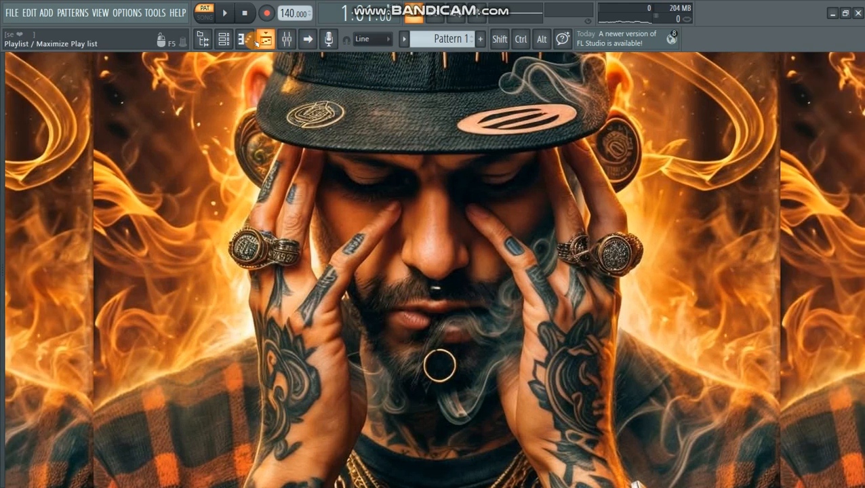
click(224, 38)
drag(400, 150, 392, 181)
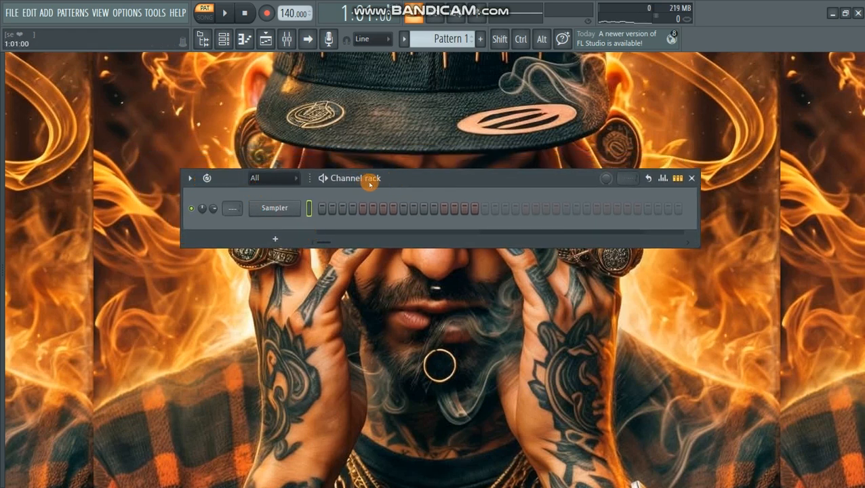
mouse_move(377, 177)
mouse_down()
mouse_move(390, 170)
mouse_move(363, 175)
mouse_up()
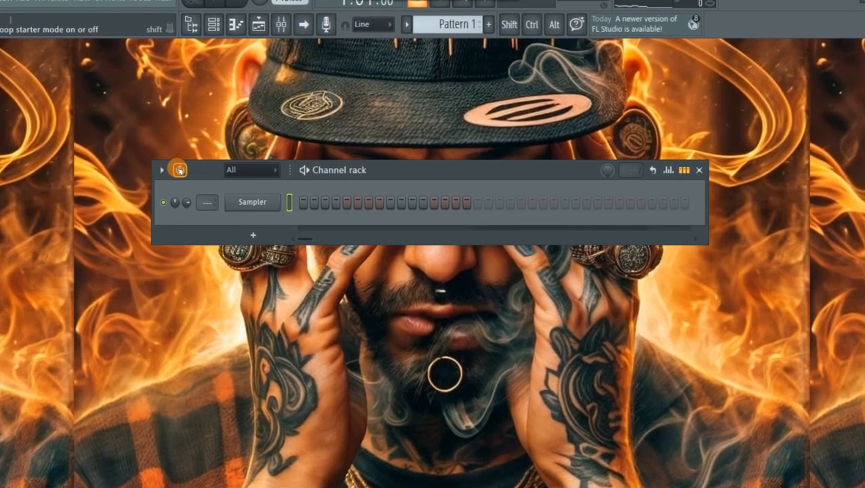
- Turn on Loop Starter in the channel rack with the Hip hop genre and listen to the generated loop
click(180, 170)
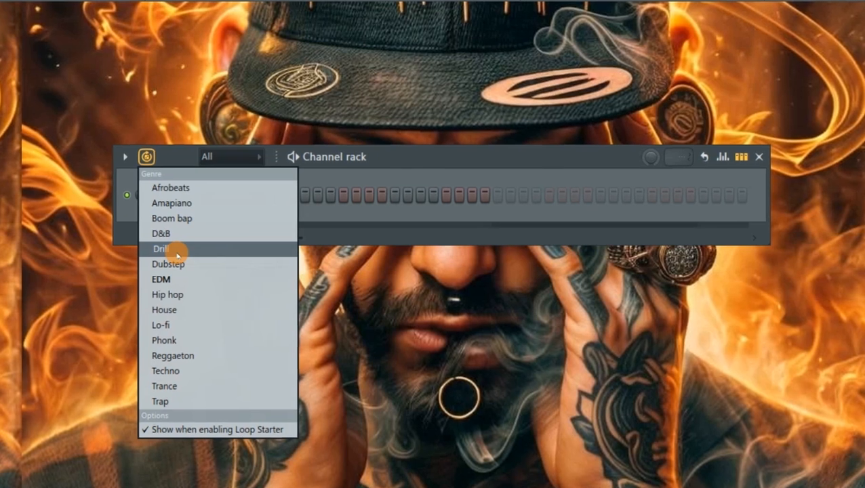
click(160, 298)
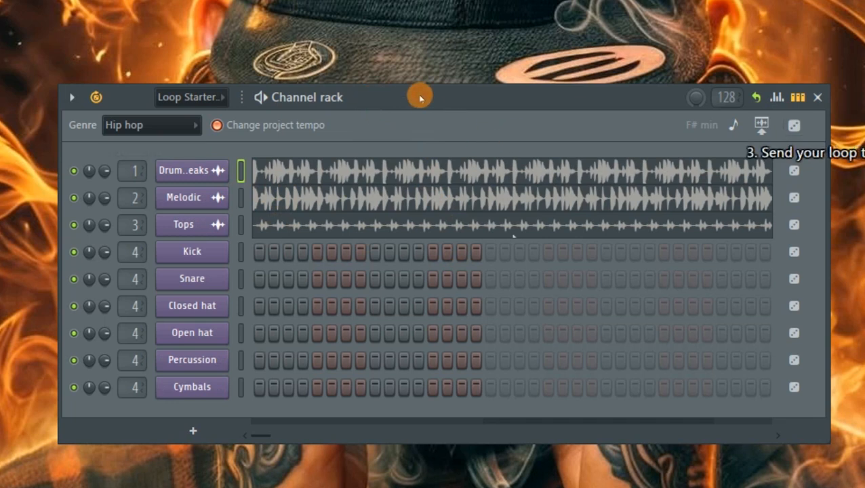
key(space)
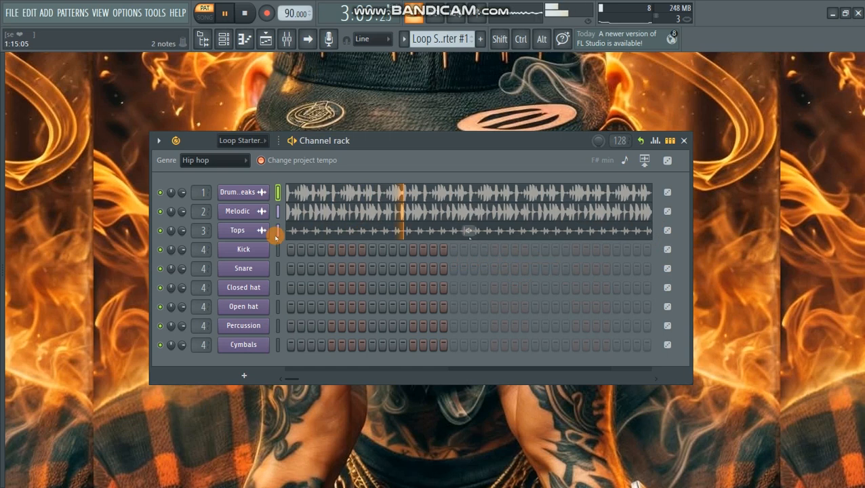
key(space)
- Solo the Drum Breaks channel, listen to it, and view all of its notes in the piano roll before closing it
right_click(160, 194)
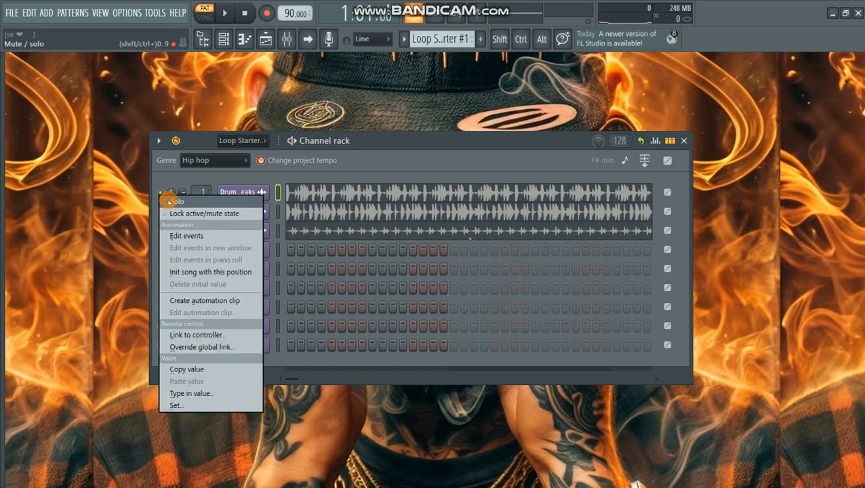
click(172, 201)
key(space)
click(379, 195)
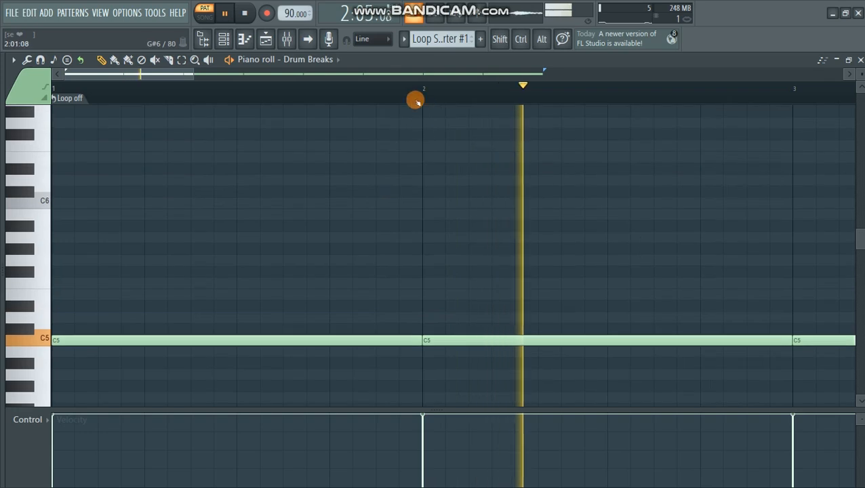
drag(193, 73, 732, 133)
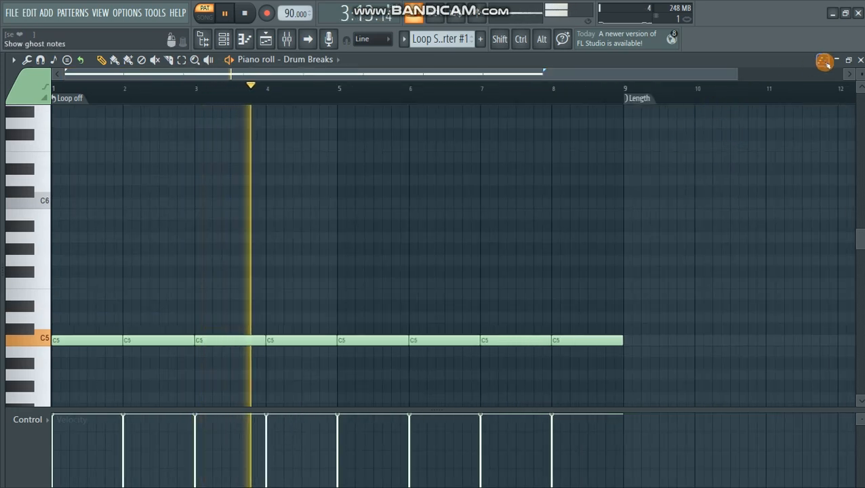
click(860, 60)
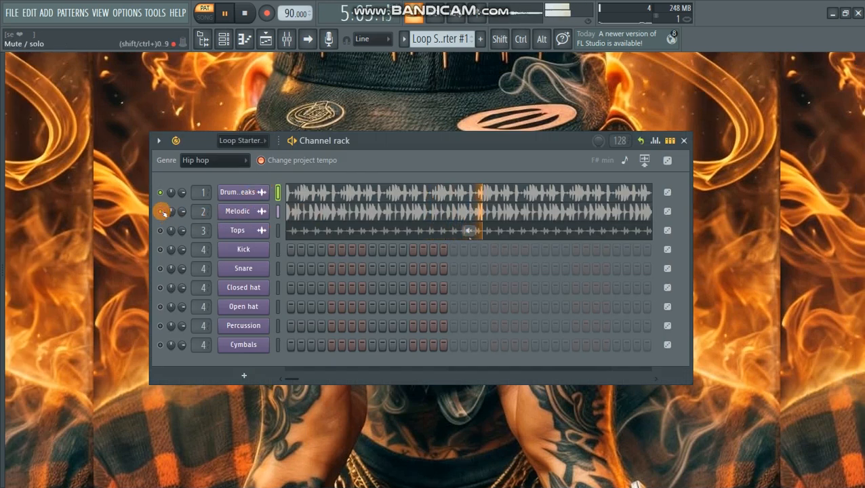
- View the Melodic channel's note in the piano roll during playback, bring back the channel rack, and stop playback
click(346, 212)
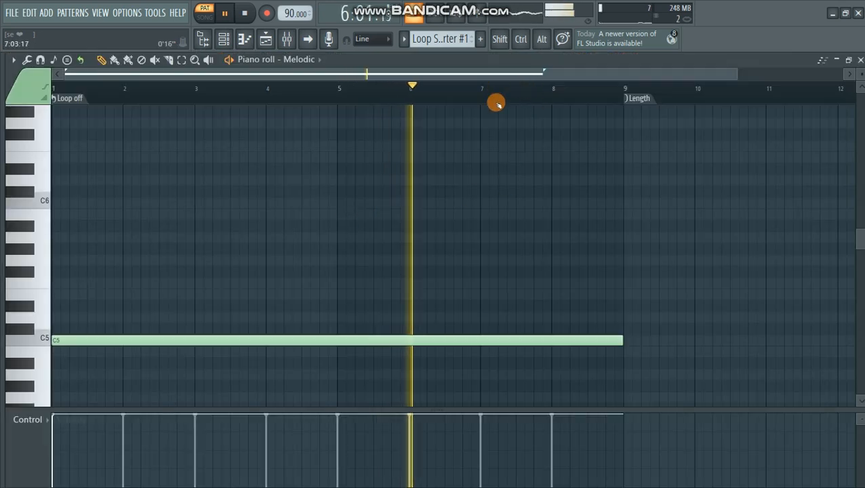
click(223, 38)
key(space)
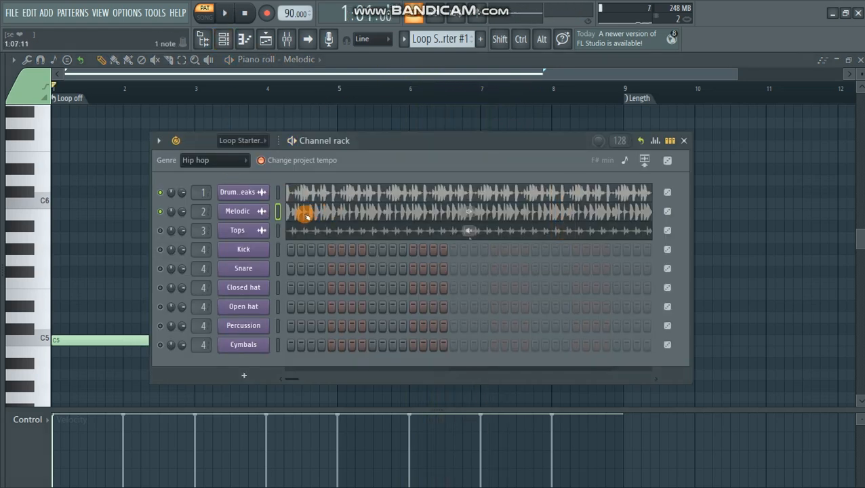
- Solo the Melodic channel and listen to it on its own
right_click(160, 211)
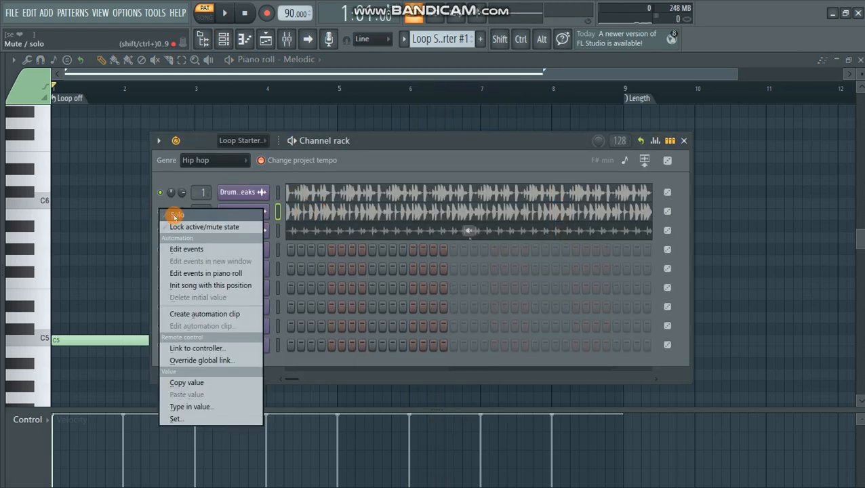
click(174, 215)
key(space)
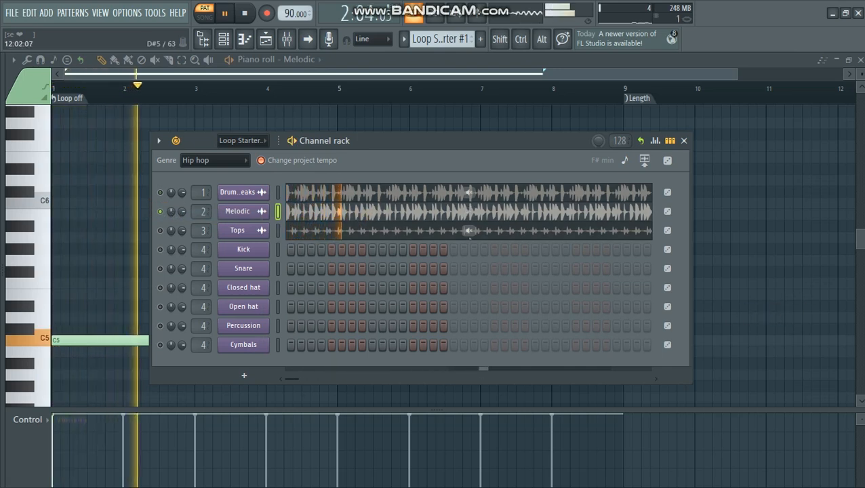
key(space)
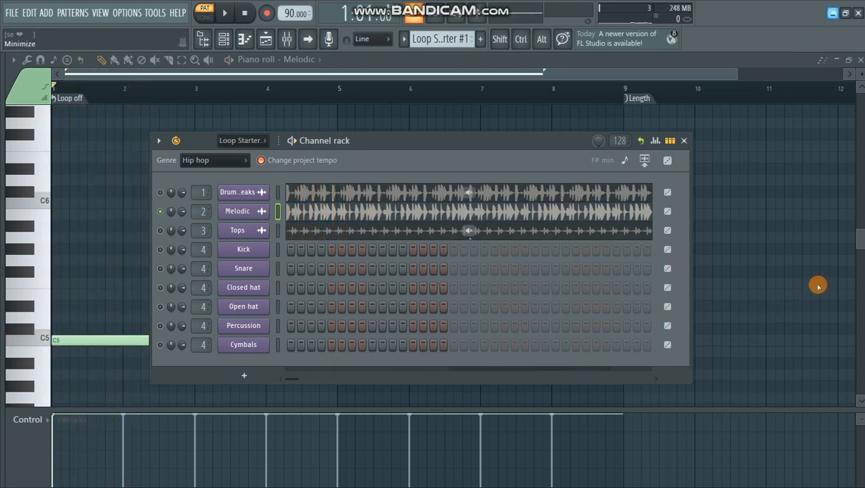
- Check the system volume from the desktop, return to FL Studio, and replay the soloed Melodic loop
click(833, 13)
click(771, 479)
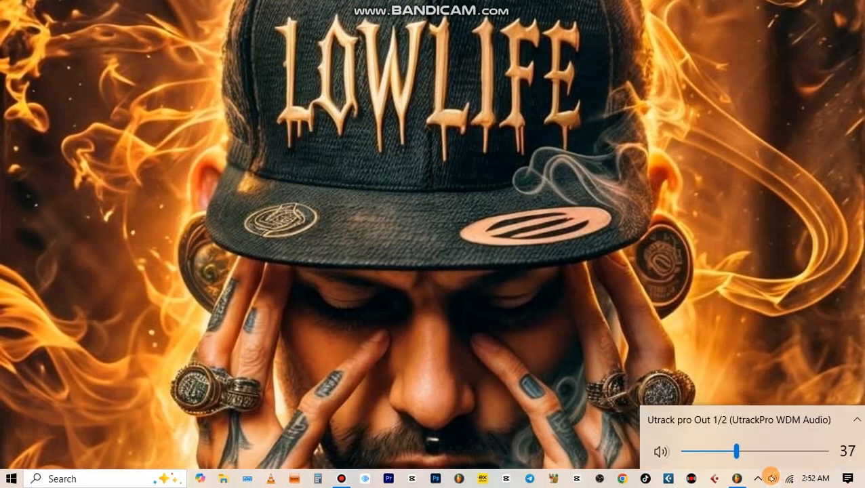
click(734, 479)
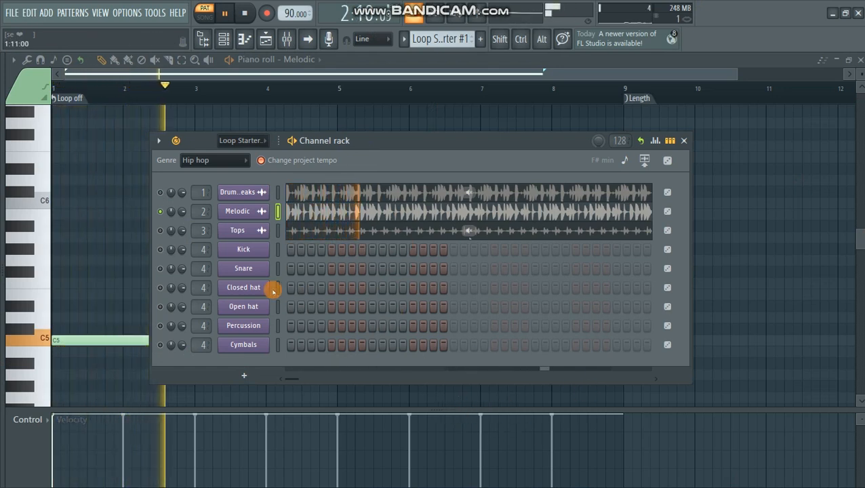
key(space)
- Listen to Tops with Melodic muted, and re-enable Drum Breaks and Melodic to hear all three loops together
click(160, 231)
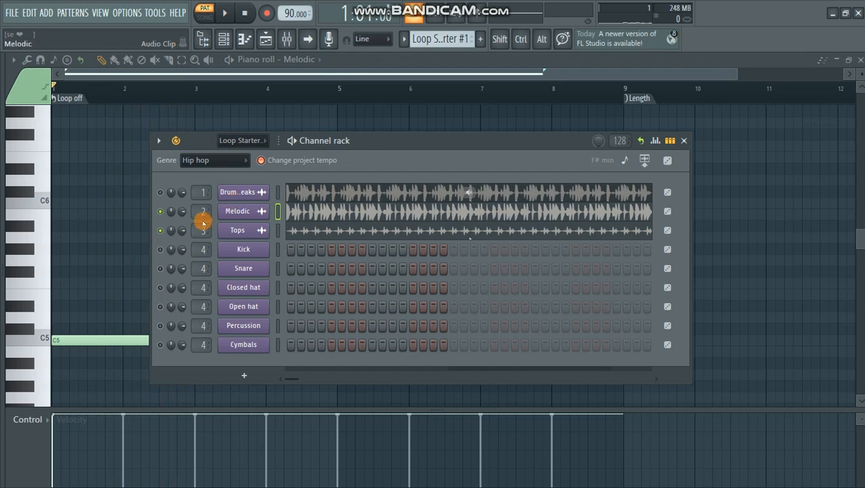
click(160, 212)
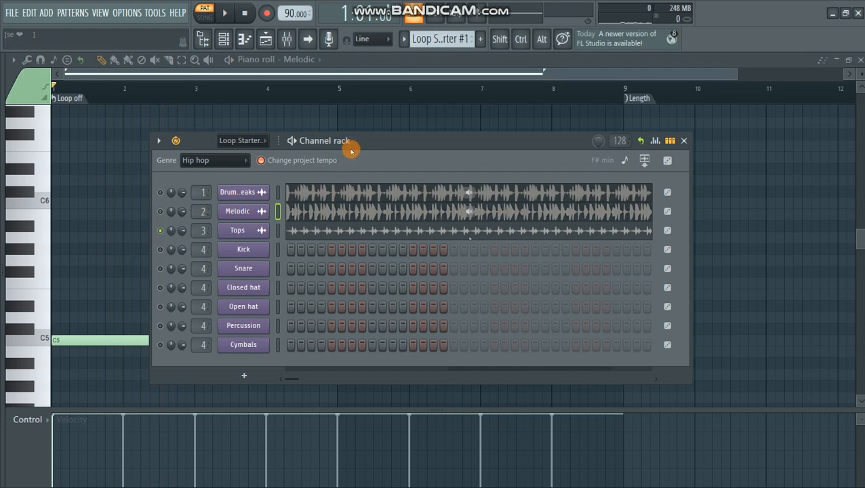
drag(373, 143, 369, 119)
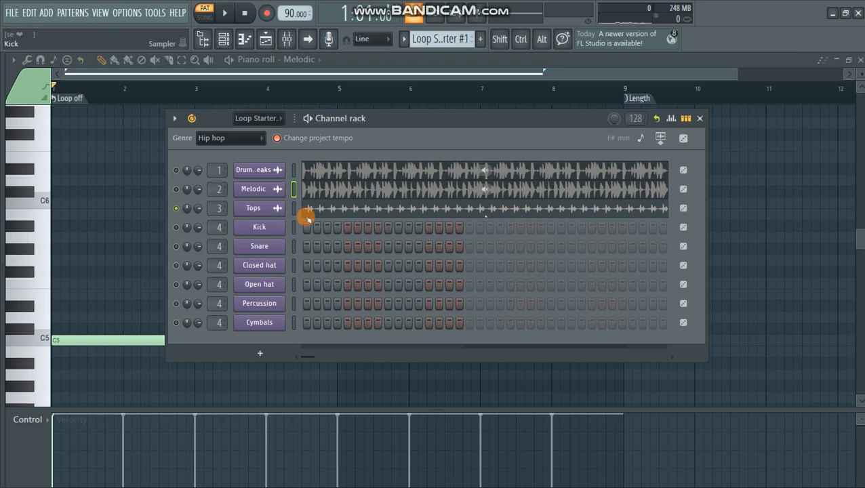
key(space)
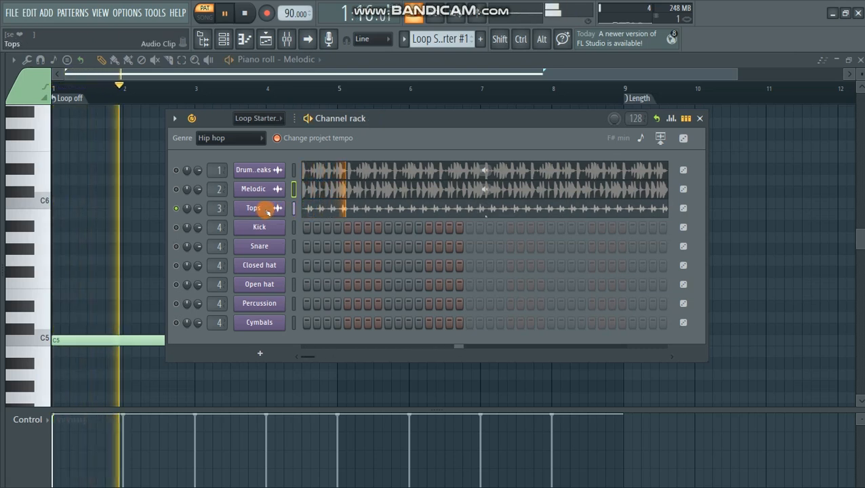
click(175, 170)
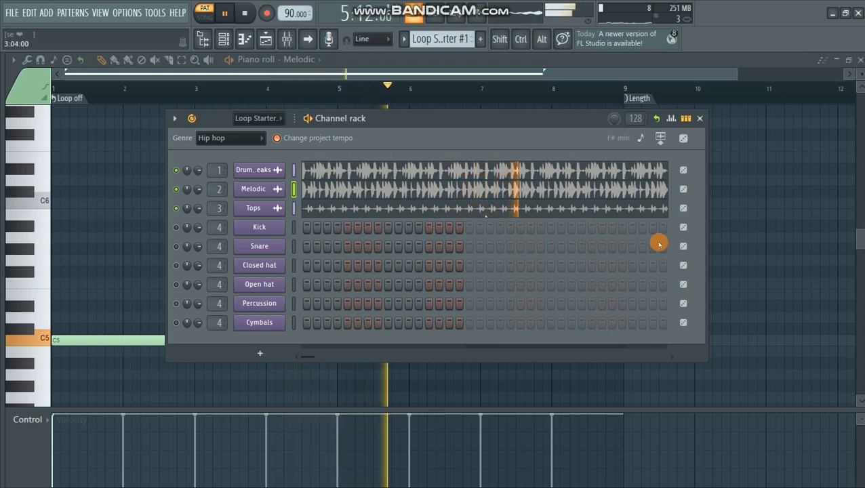
key(space)
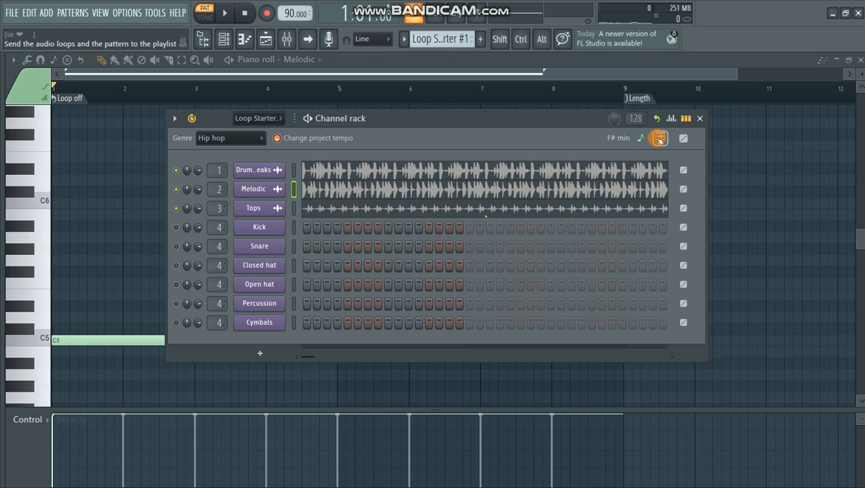
- Send the audio loops and pattern to the playlist, fit them in view, and deselect the placed clips
click(660, 139)
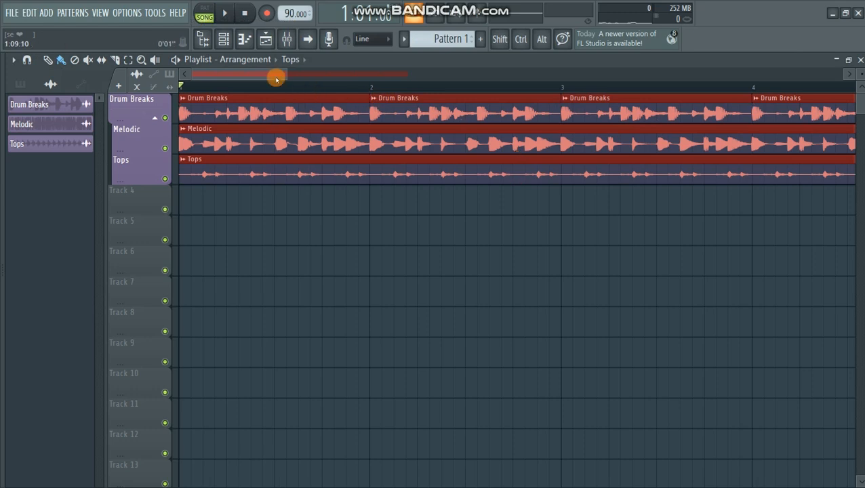
drag(286, 73, 690, 75)
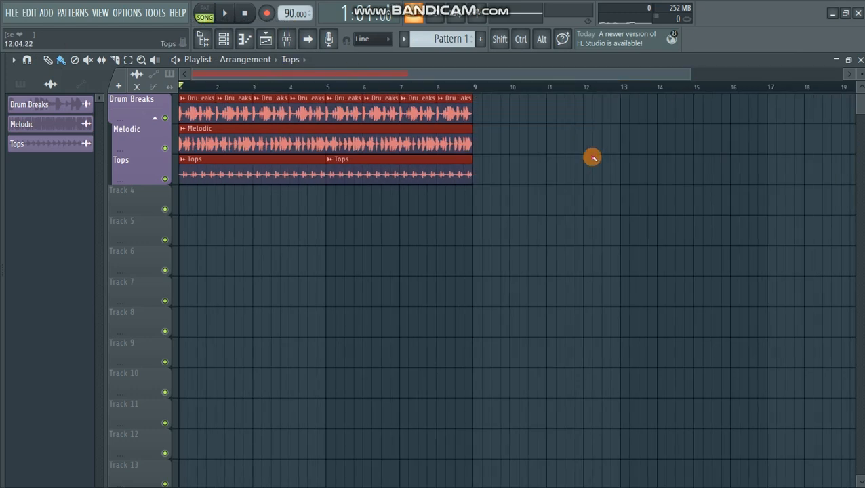
click(593, 158)
right_click(631, 157)
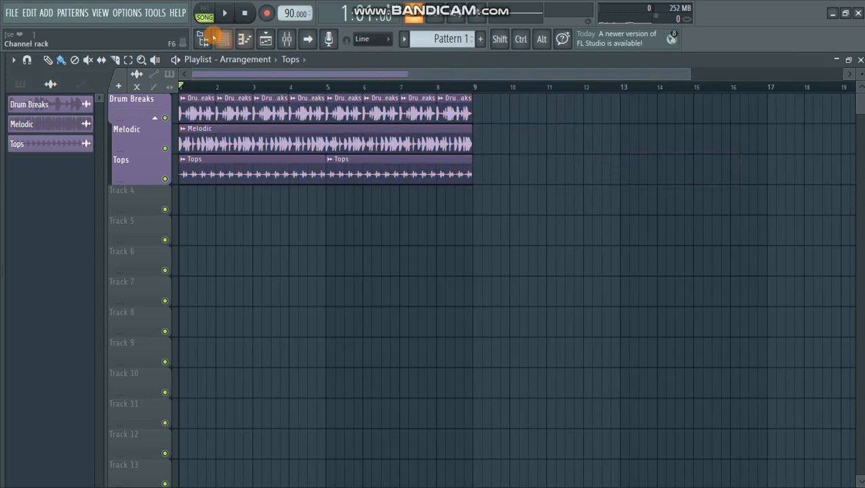
- Reopen the channel rack over the playlist, filter it to the Loop Starter channels, and return the filter to All
click(223, 38)
drag(415, 122, 449, 168)
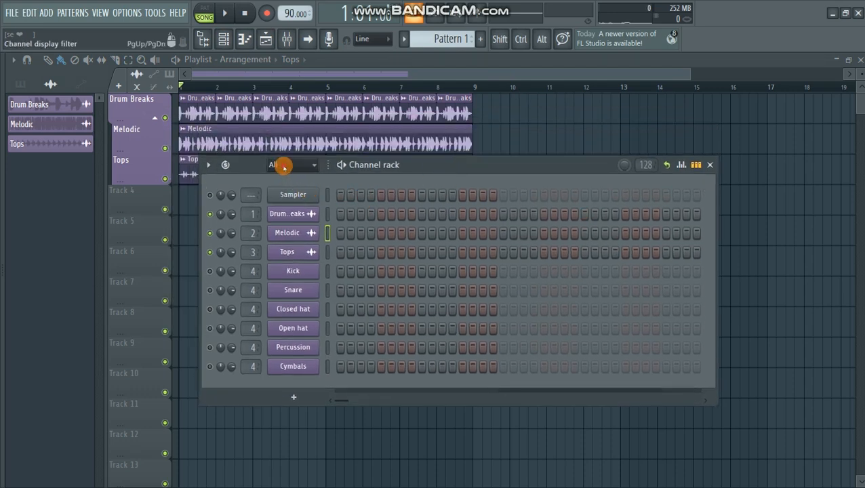
click(284, 167)
click(290, 194)
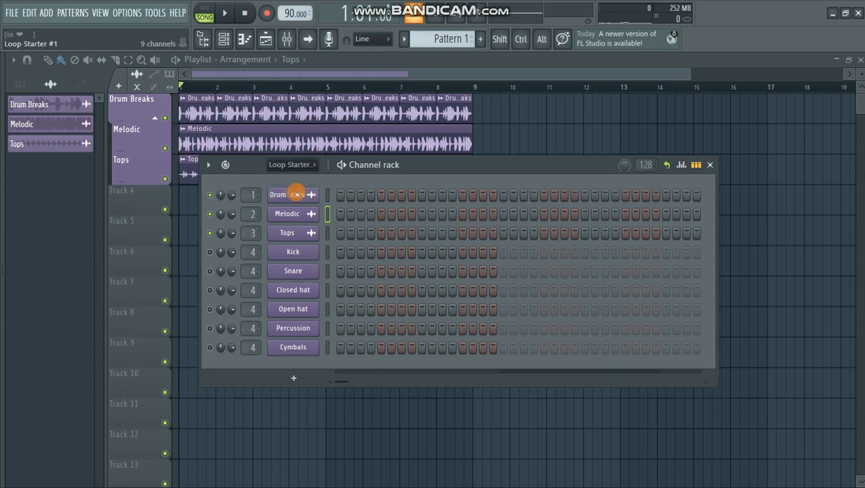
click(287, 165)
click(289, 180)
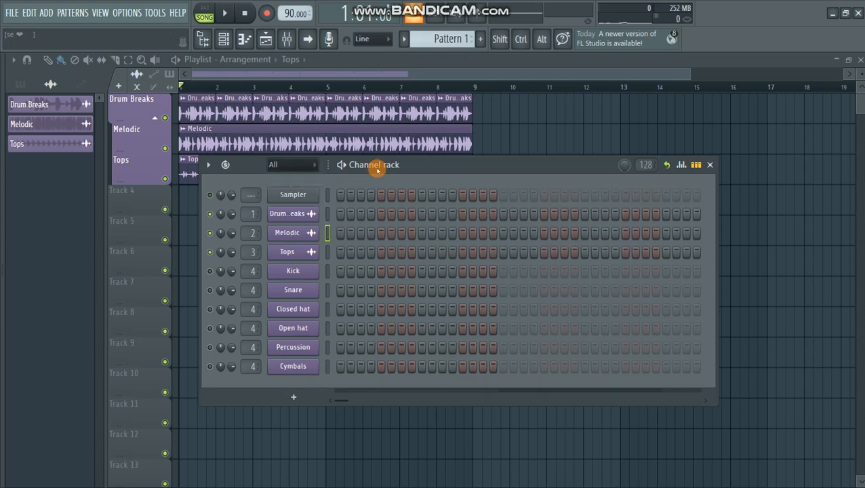
- Play the arranged loops in song mode with the channel rack closed, and stop playback
key(space)
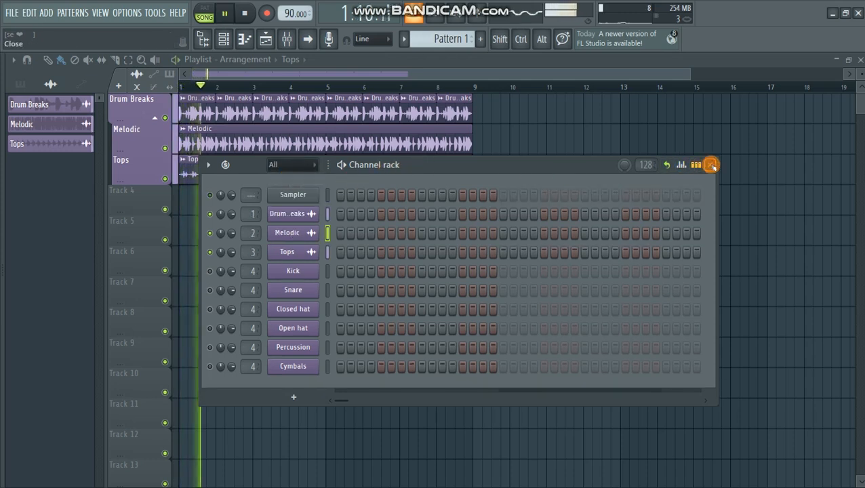
click(712, 166)
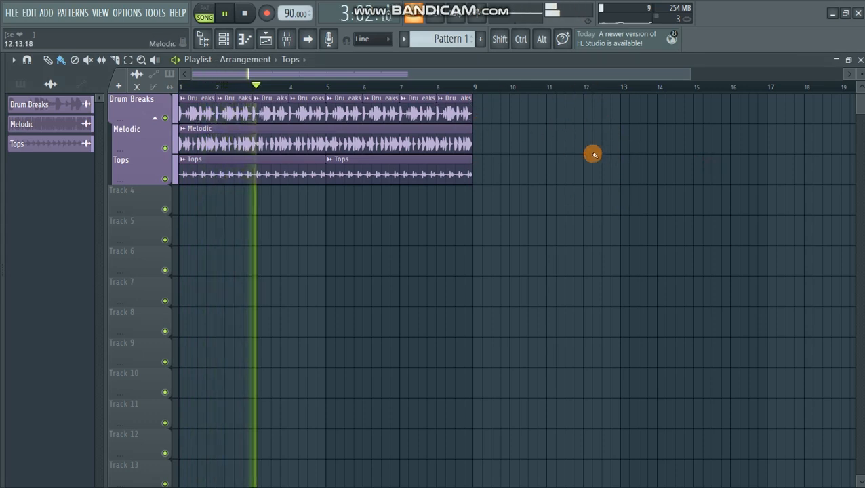
drag(689, 74, 517, 74)
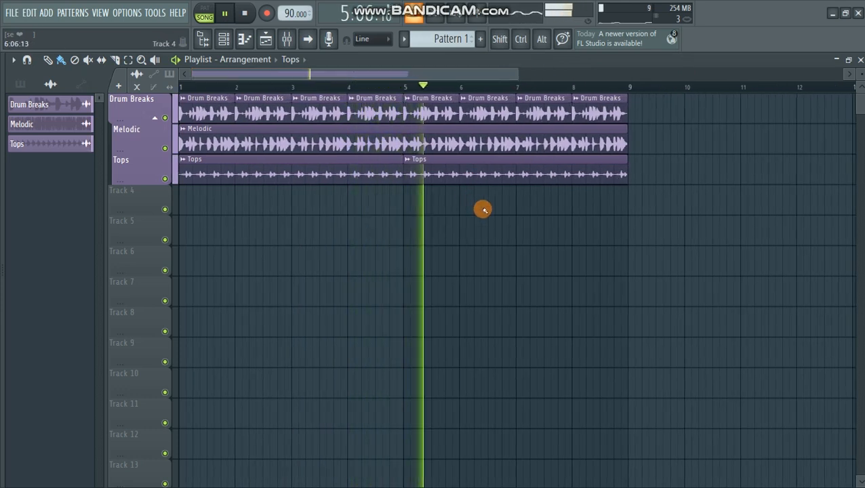
key(space)
- Clear all loop clips from the playlist and start a new project from a template without saving, deleting the unused sample files
mouse_move(502, 111)
mouse_down()
mouse_move(294, 129)
mouse_move(580, 99)
mouse_move(251, 122)
mouse_move(193, 109)
mouse_up()
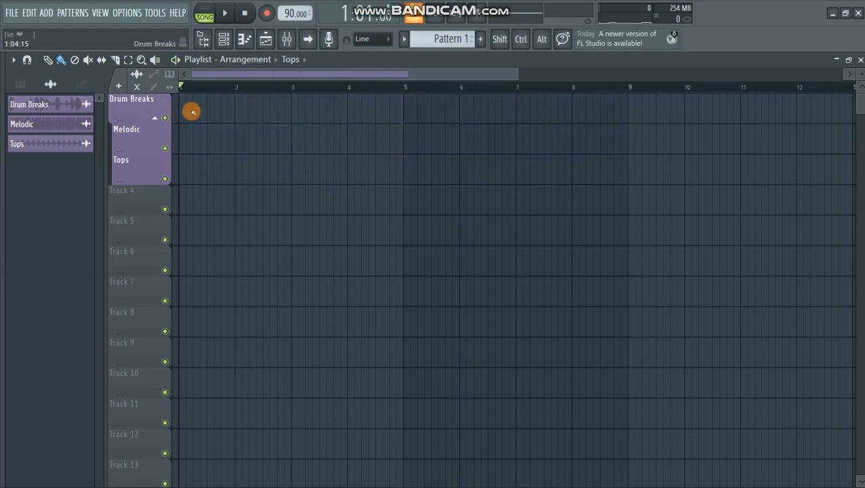
click(13, 14)
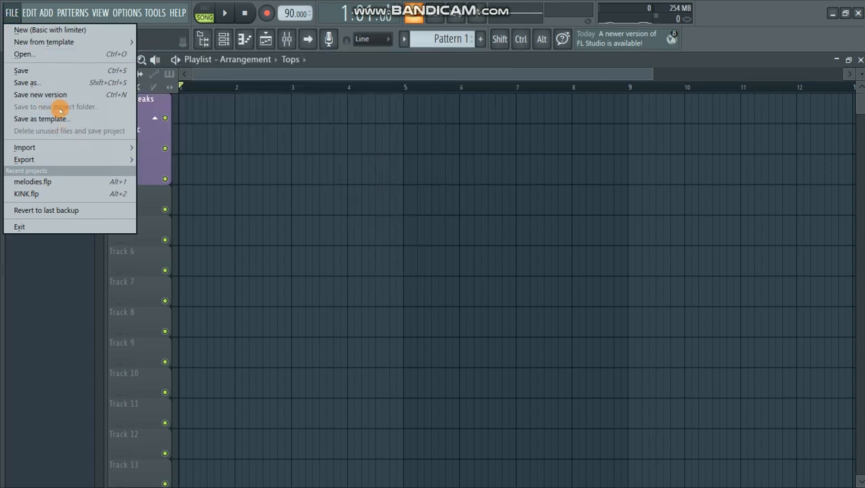
click(228, 140)
click(449, 285)
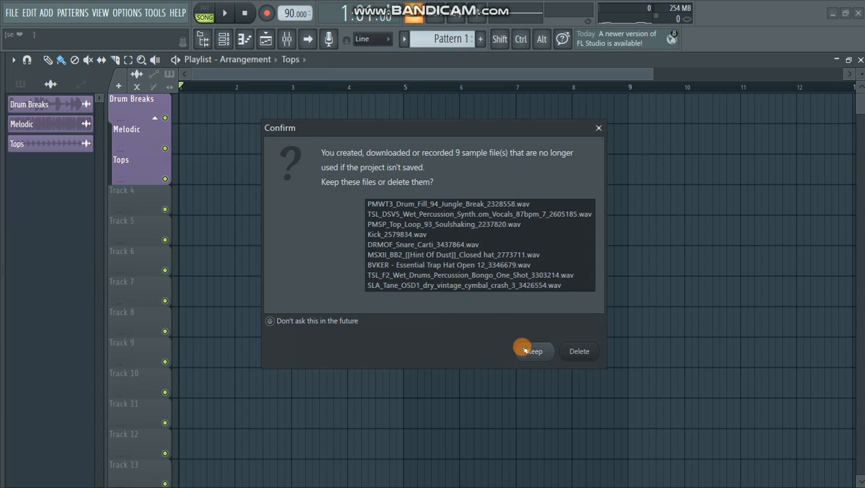
click(575, 352)
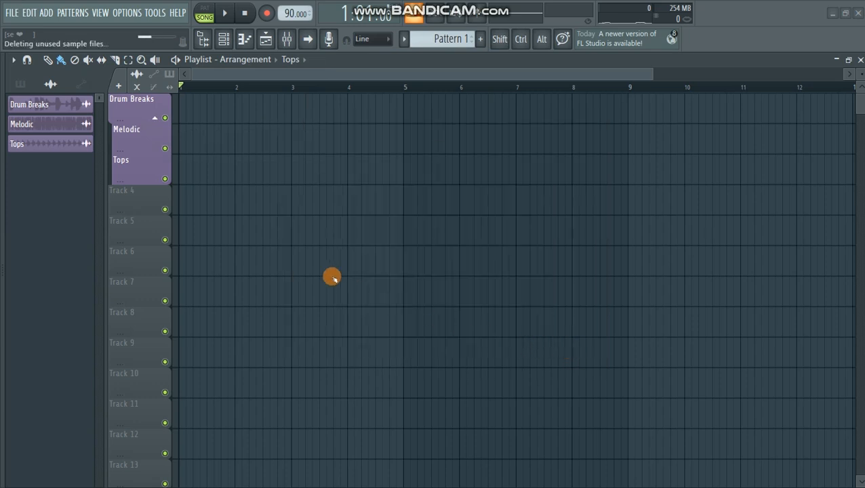
- Open the channel rack, turn on Loop Starter with the Afrobeats genre, and move the rack higher in the workspace
click(223, 39)
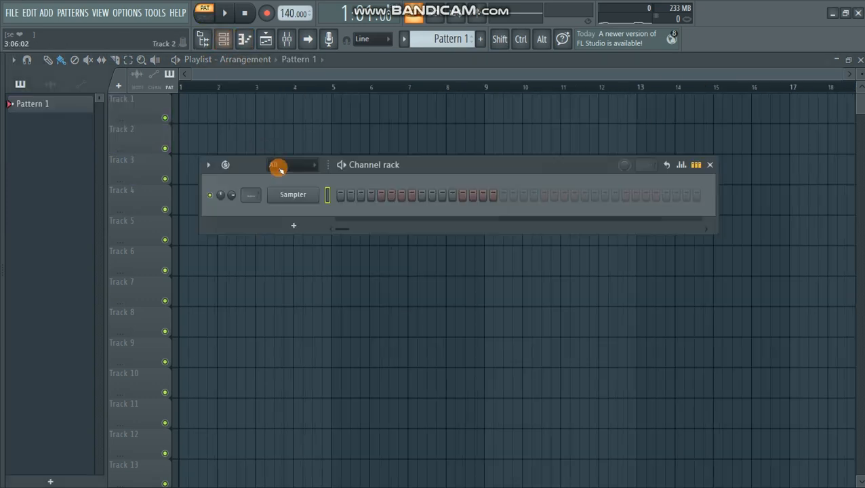
click(226, 165)
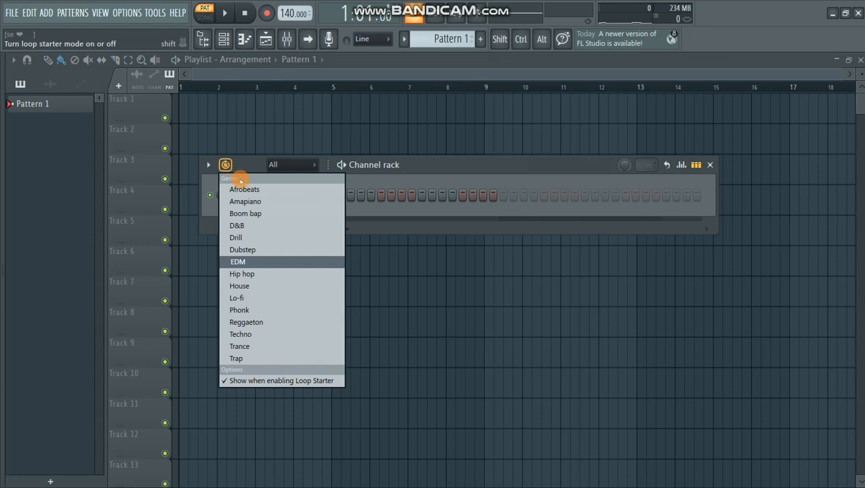
click(244, 189)
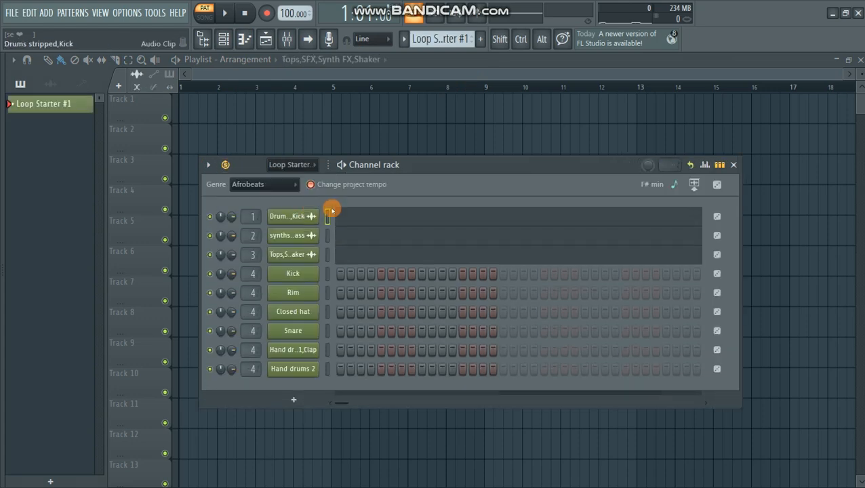
drag(421, 168, 398, 136)
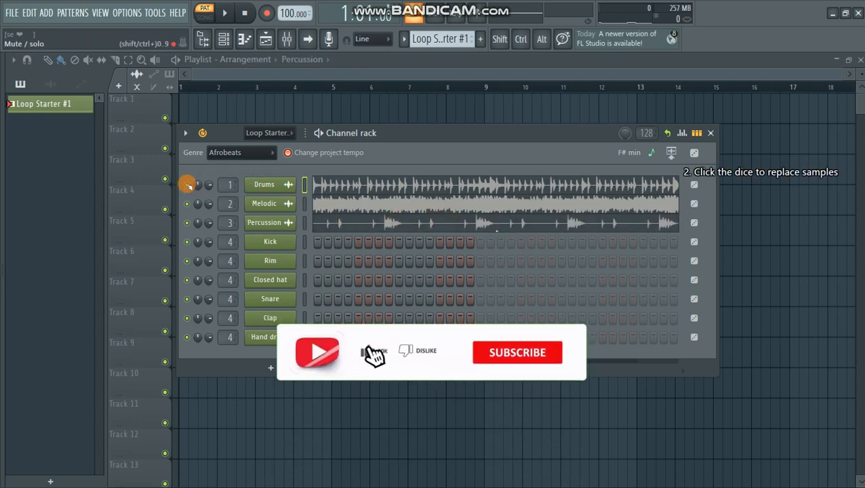
- Solo the Drums channel in the channel rack, audition its loop, and stop playback
right_click(188, 184)
click(220, 191)
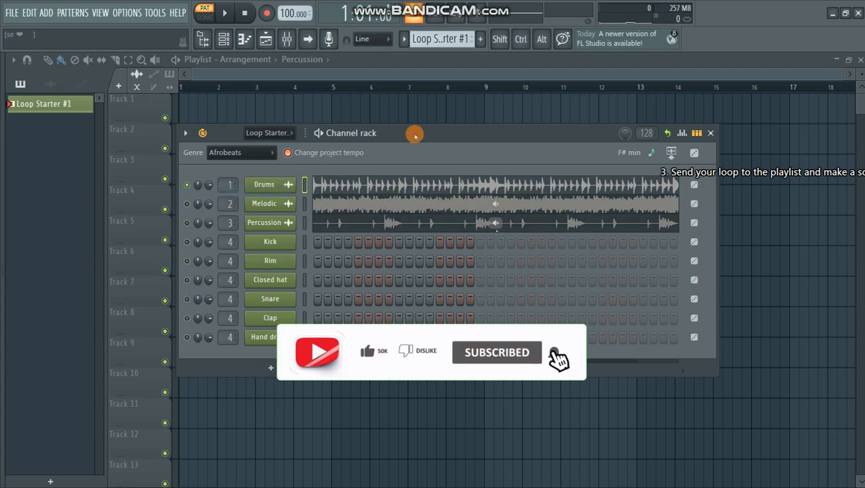
key(space)
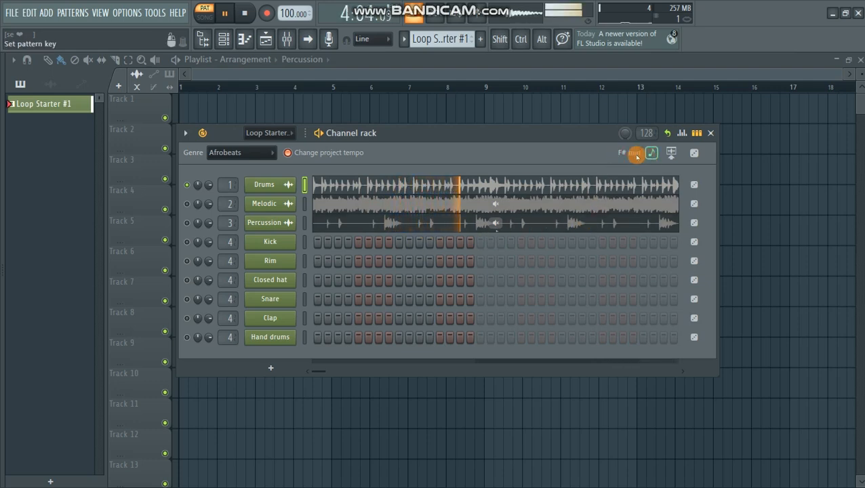
key(space)
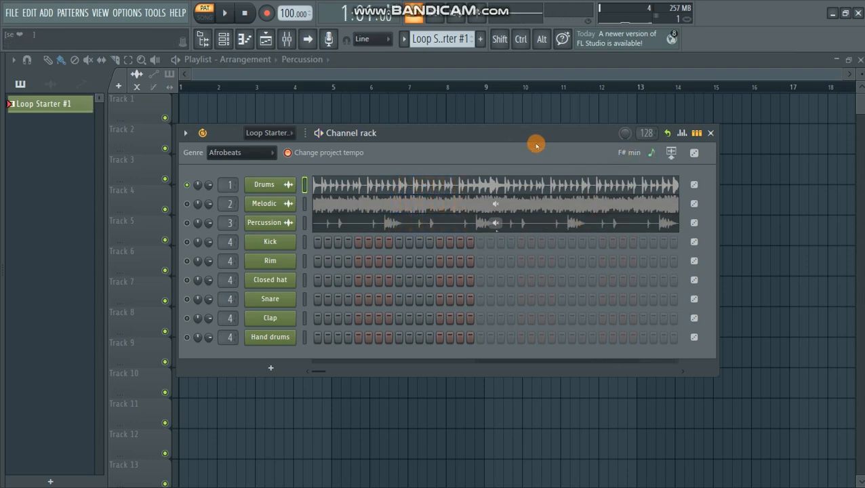
- Solo the Melodic channel, audition its loop on its own, and stop playback
right_click(189, 207)
click(203, 208)
key(space)
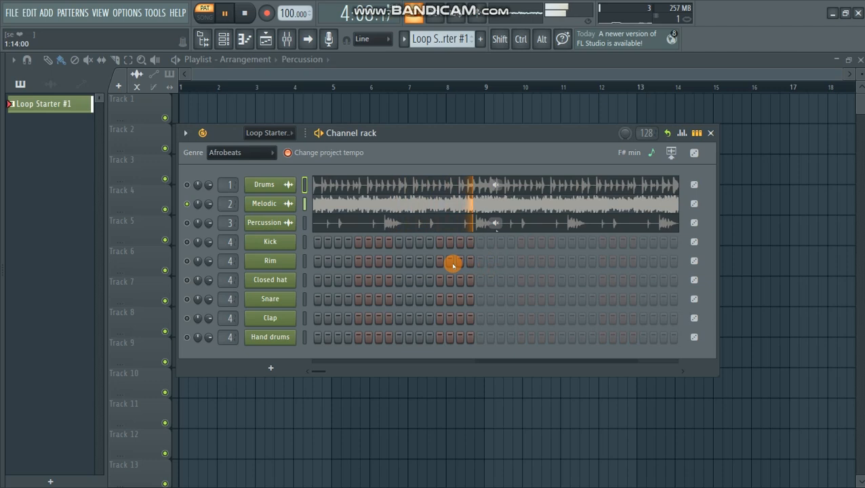
key(space)
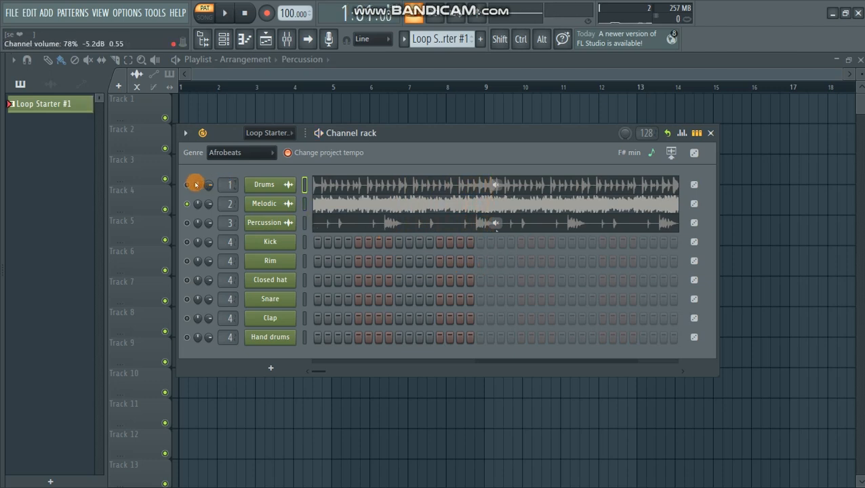
- Solo the Percussion channel, audition its loop on its own, and stop playback
right_click(188, 227)
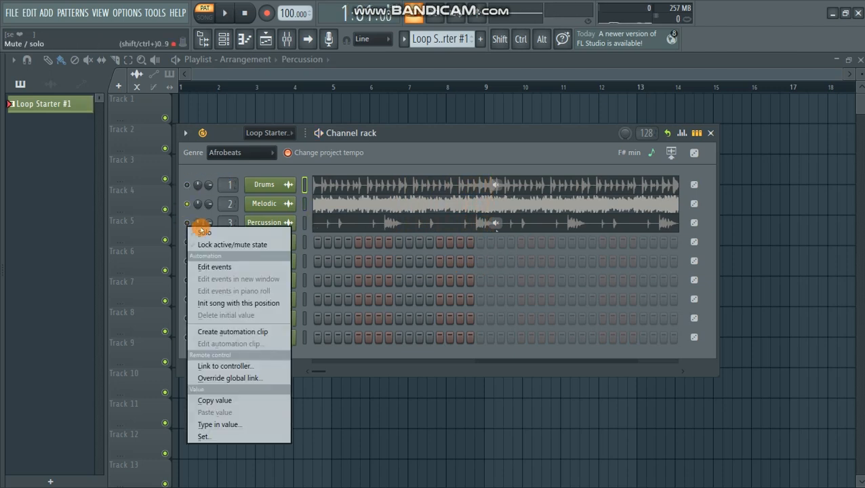
click(203, 232)
key(space)
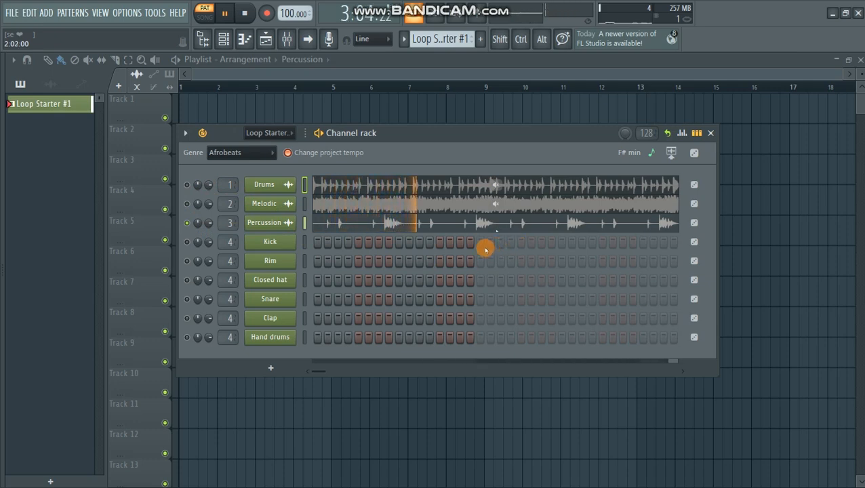
key(space)
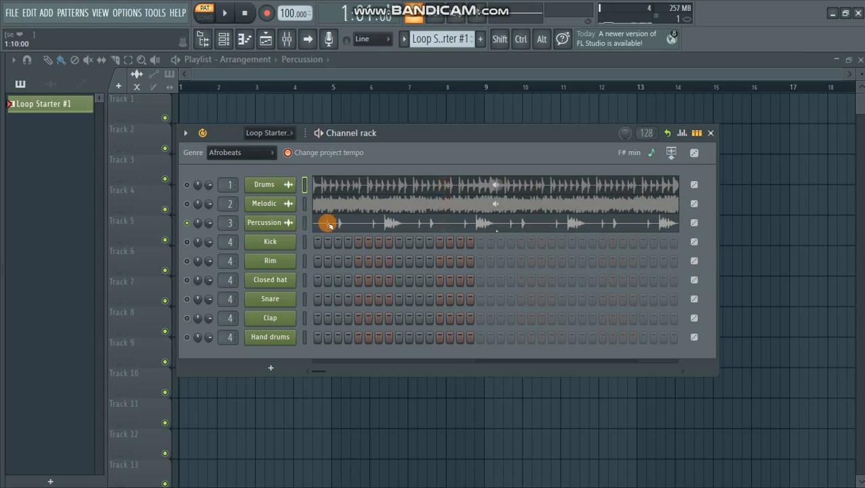
- Unmute the Drums and Melodic channels to hear all three loops together, and stop playback
click(188, 186)
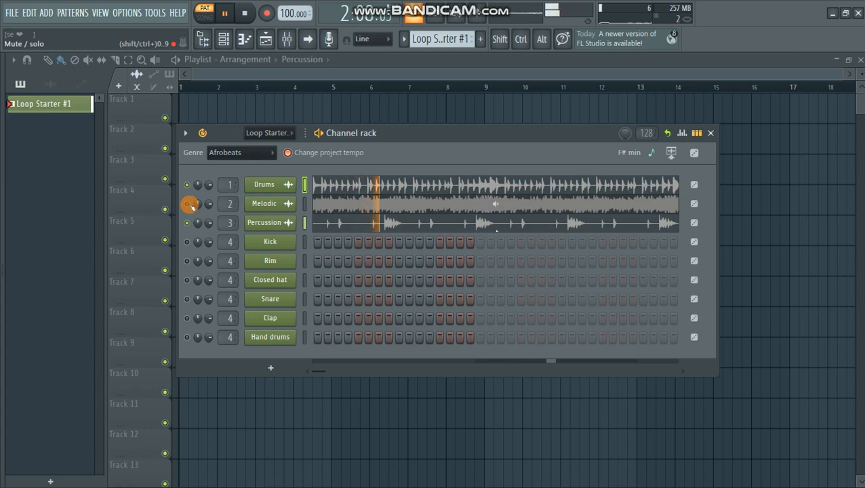
click(190, 205)
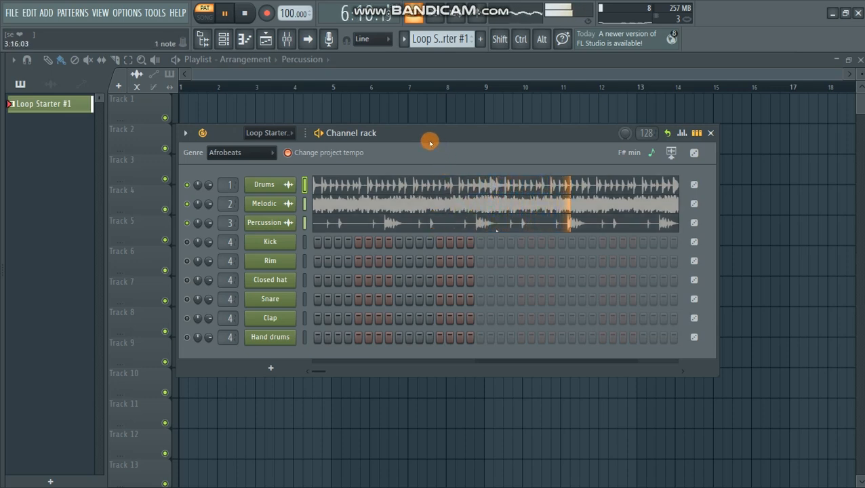
key(space)
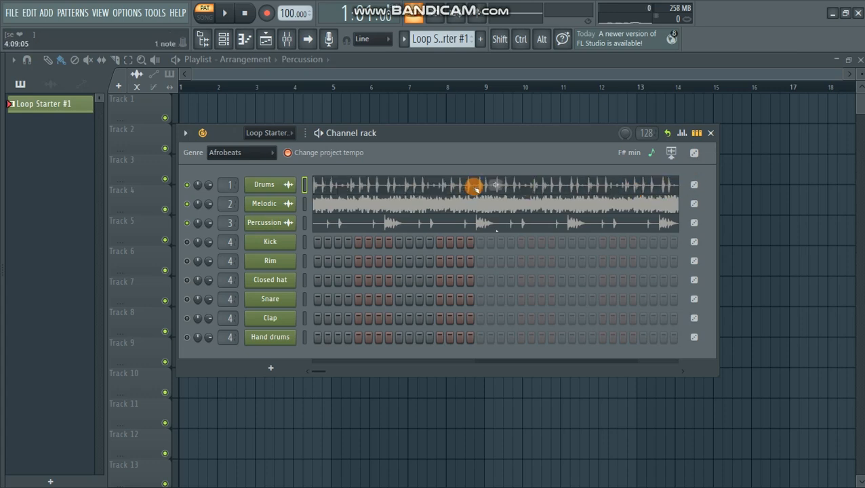
- Solo the Drums channel again with the replaced set of samples, audition its new loop, and stop playback
right_click(188, 202)
right_click(191, 185)
click(205, 192)
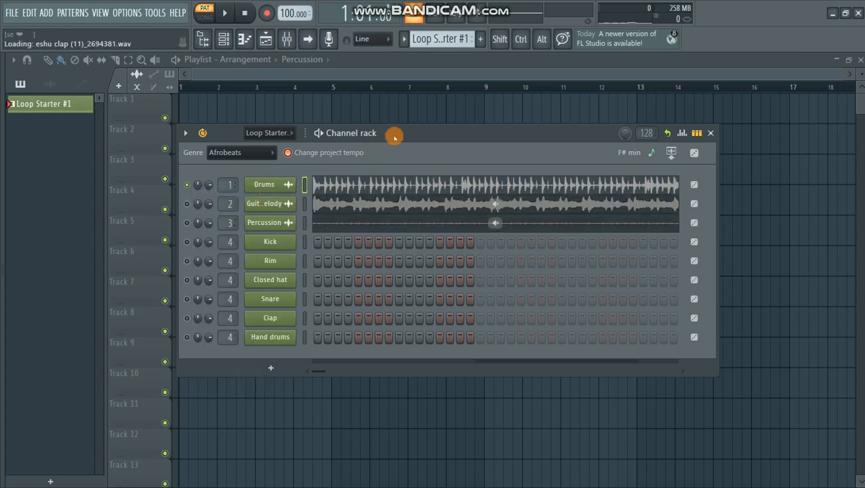
key(space)
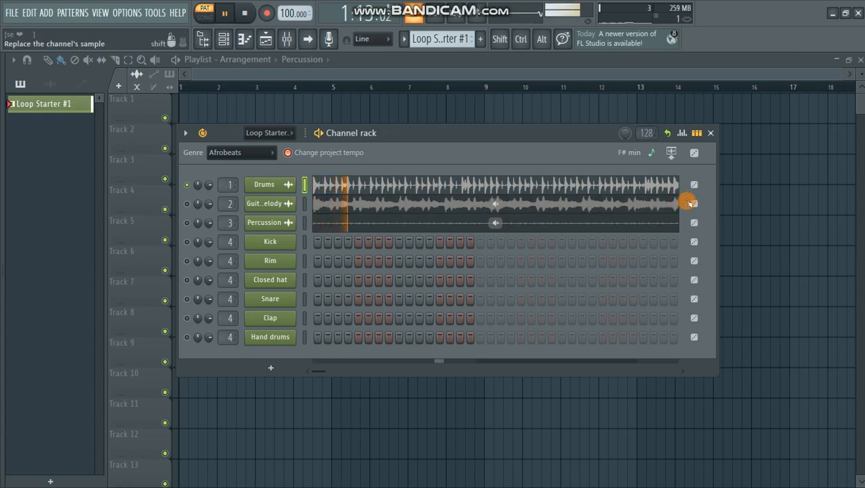
key(space)
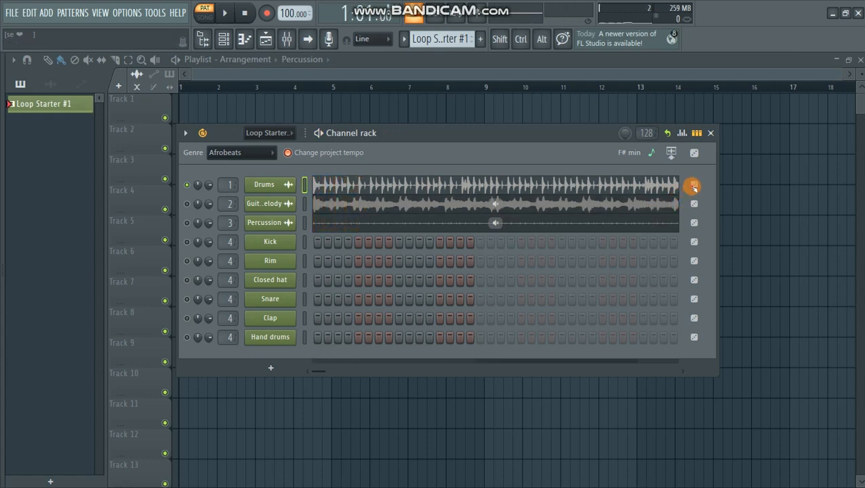
- Replace the Drums channel's sample and audition it together with the unmuted guitar melody channel
drag(676, 210, 479, 194)
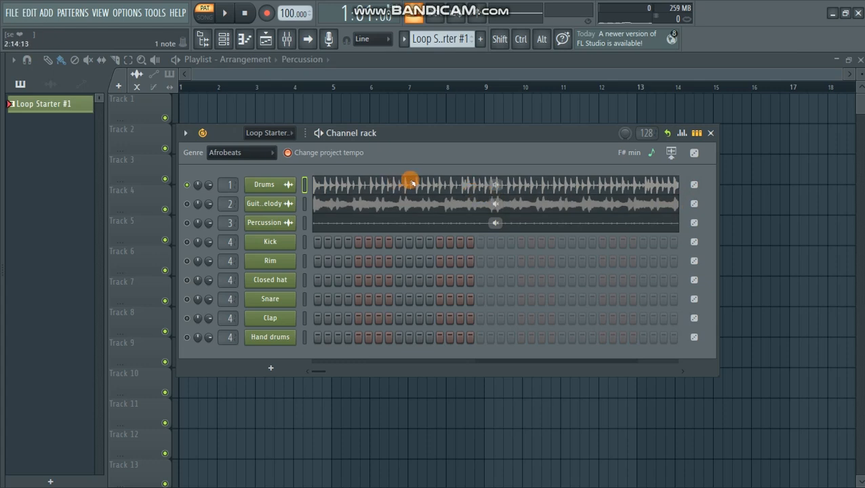
mouse_move(433, 189)
mouse_down()
mouse_move(448, 190)
mouse_move(445, 226)
mouse_move(581, 225)
mouse_move(571, 229)
mouse_up()
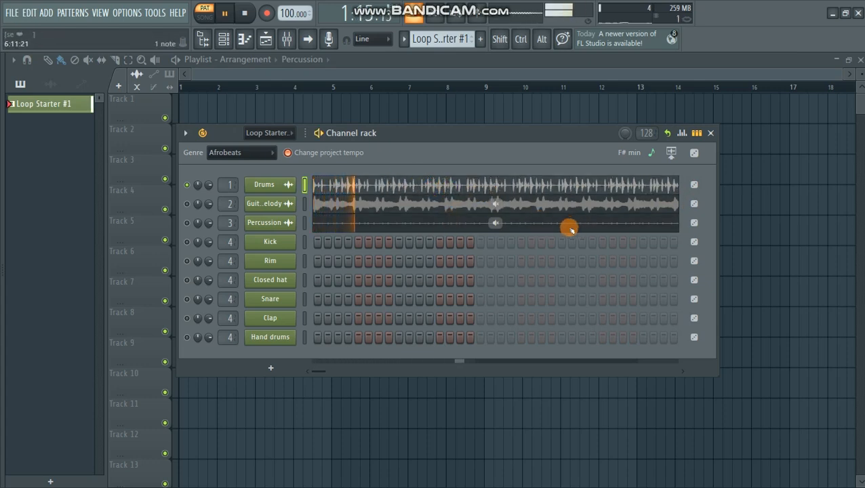
click(186, 205)
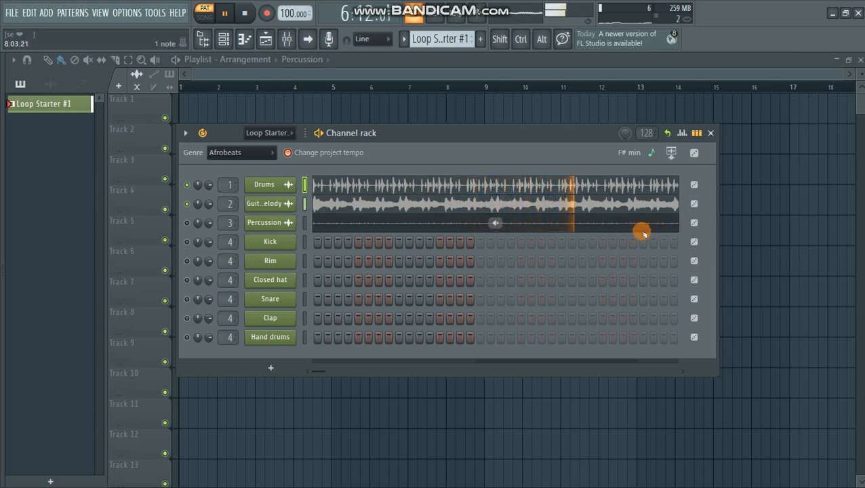
key(space)
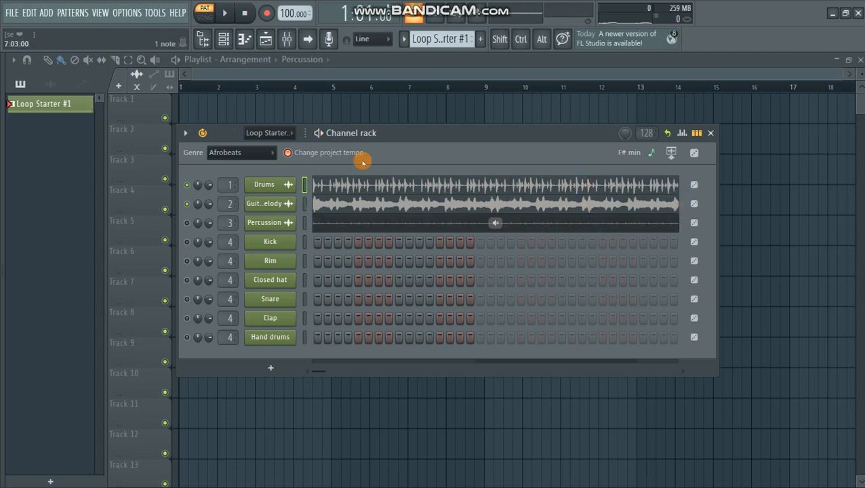
- Swap the guitar melody sample for a Keys loop and audition it with Drums and the unmuted Percussion channel
click(441, 204)
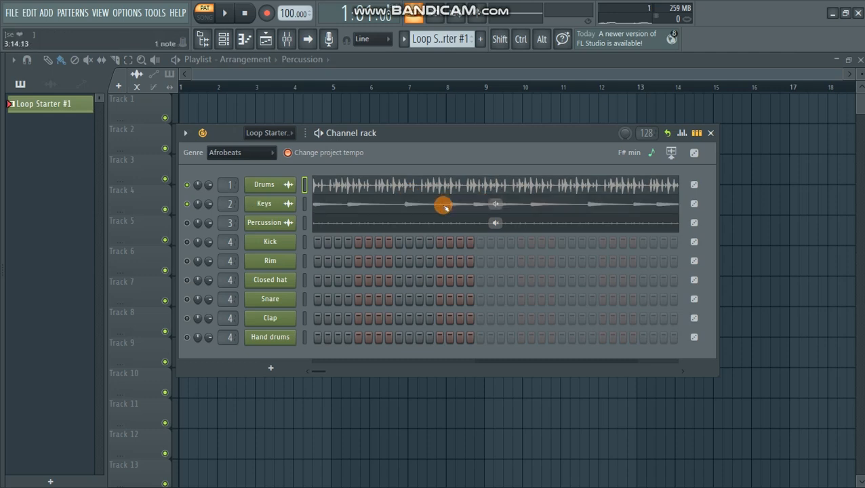
key(space)
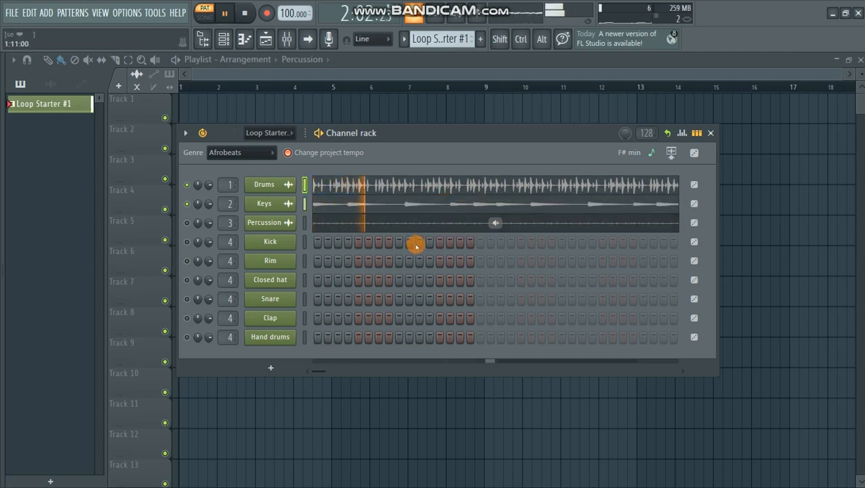
click(189, 223)
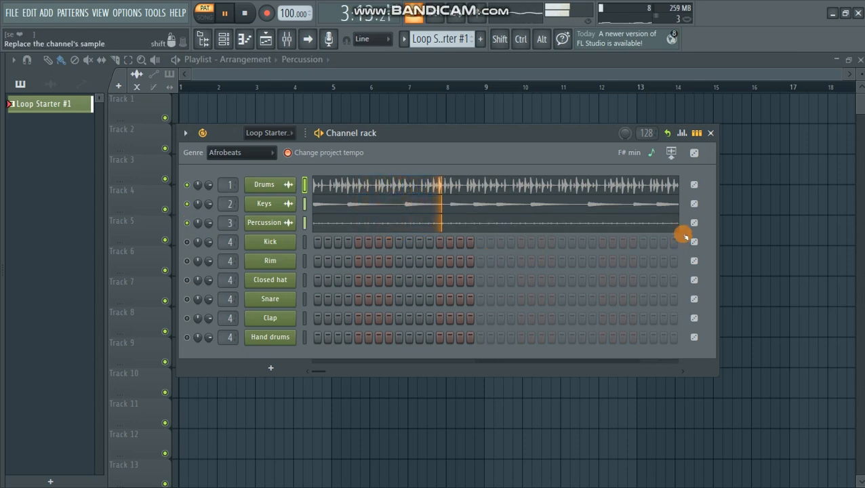
key(space)
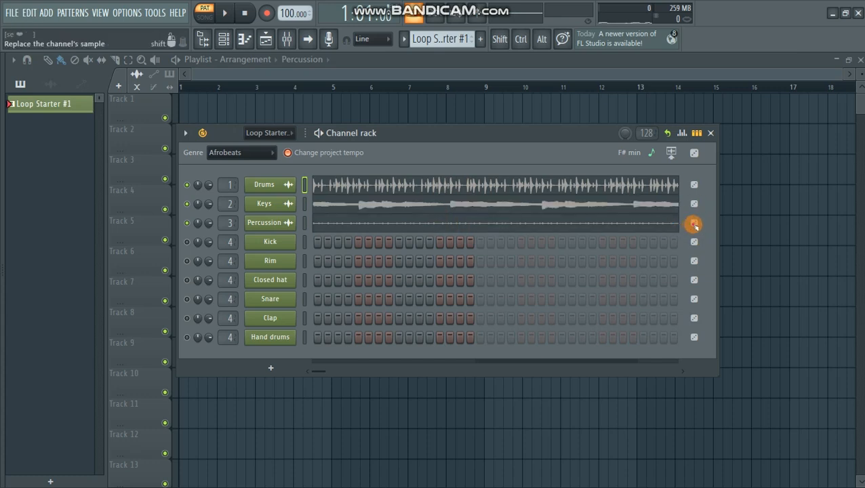
- Replace the Percussion channel's sample with a Drums loop, audition the three loops, and unmute the Kick channel
click(496, 223)
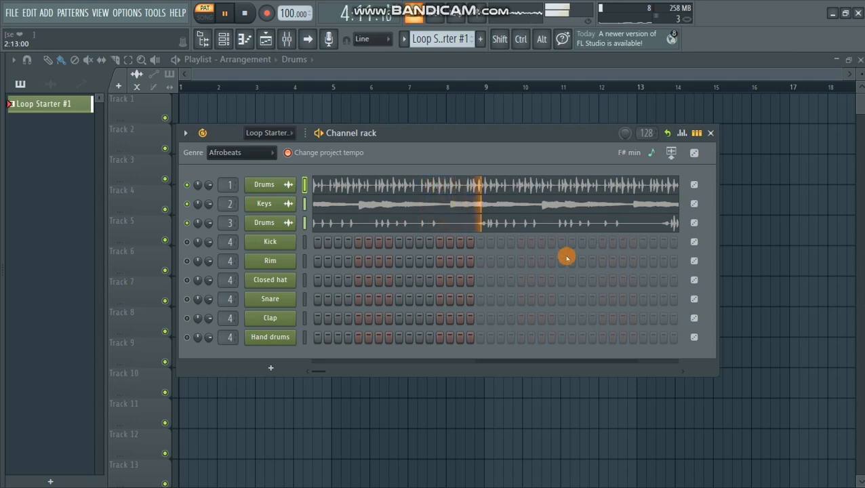
key(space)
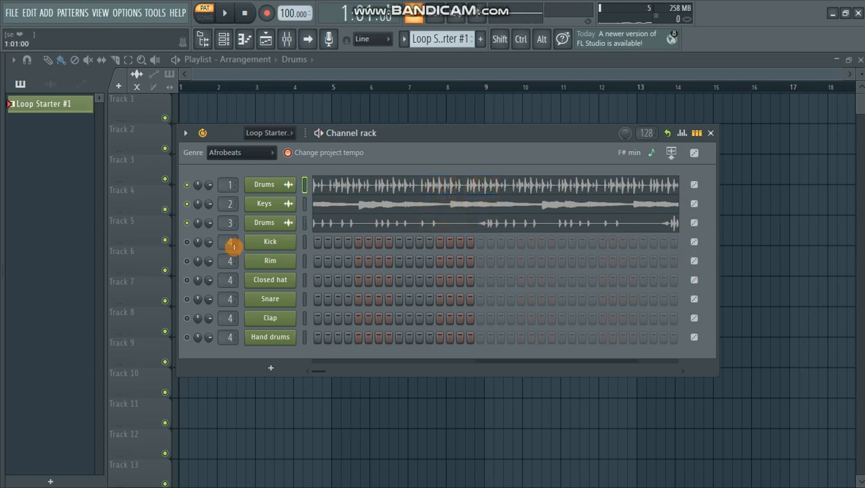
click(187, 242)
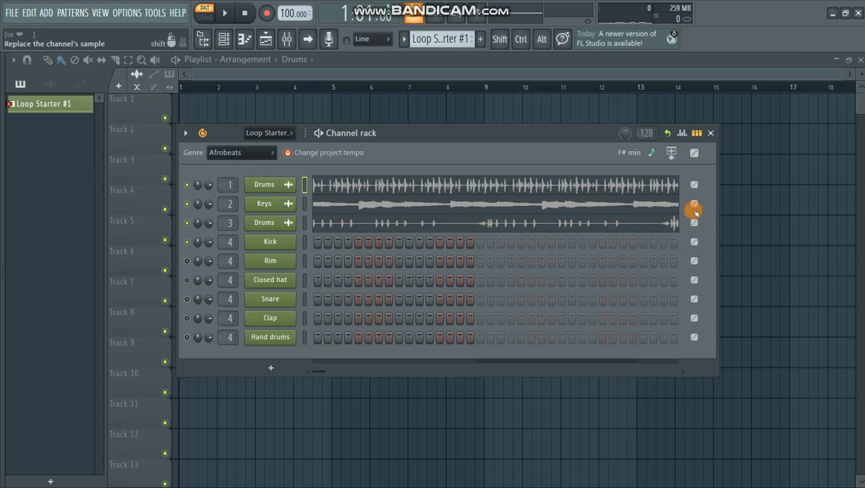
- Replace the samples of the three loop channels during playback, swapping Keys for an FX Melody loop, and stop playback
key(space)
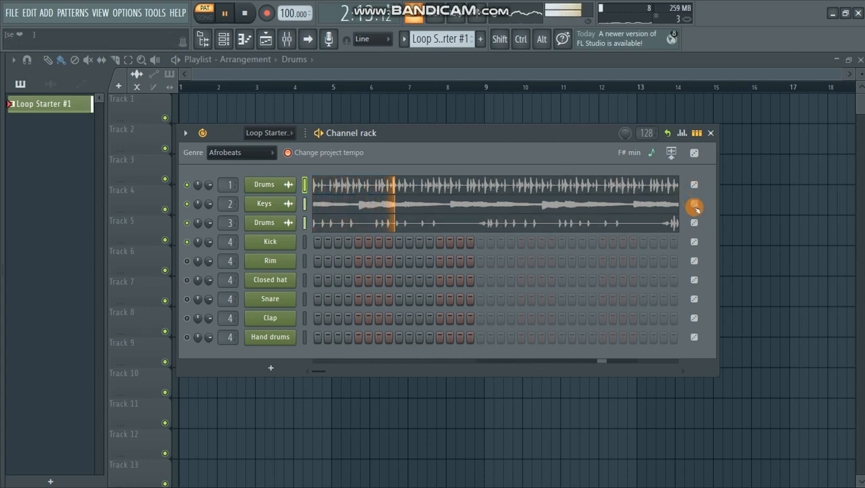
click(697, 205)
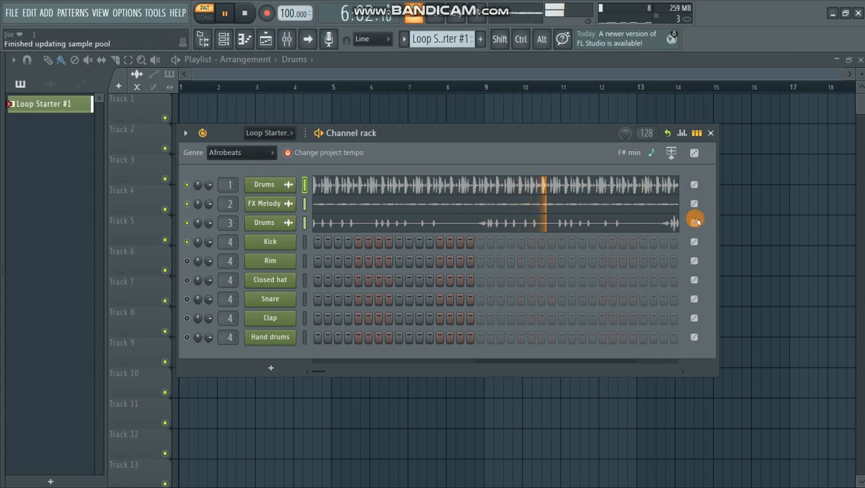
click(695, 222)
key(space)
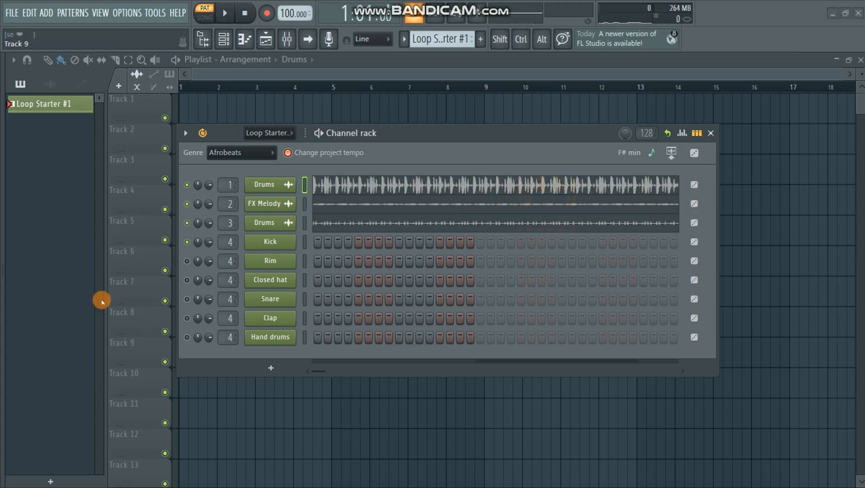